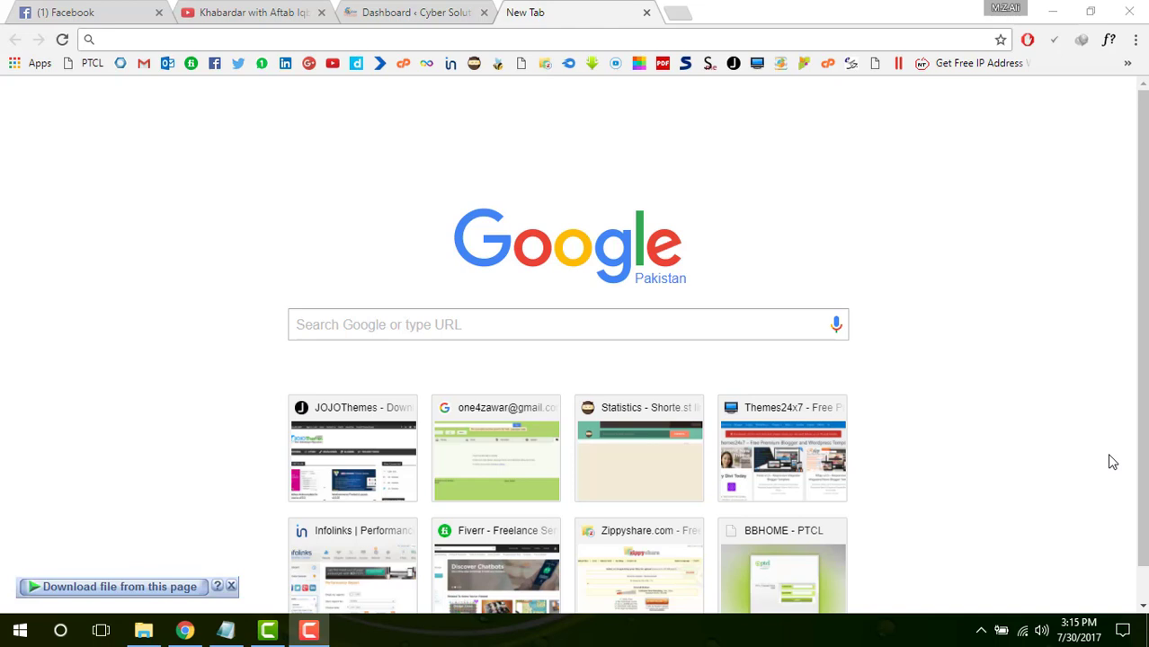
Type 1 in the address bar so it autocompletes the router address 192.168.10.1
{"action": "left_click", "coordinate": [689, 326]}
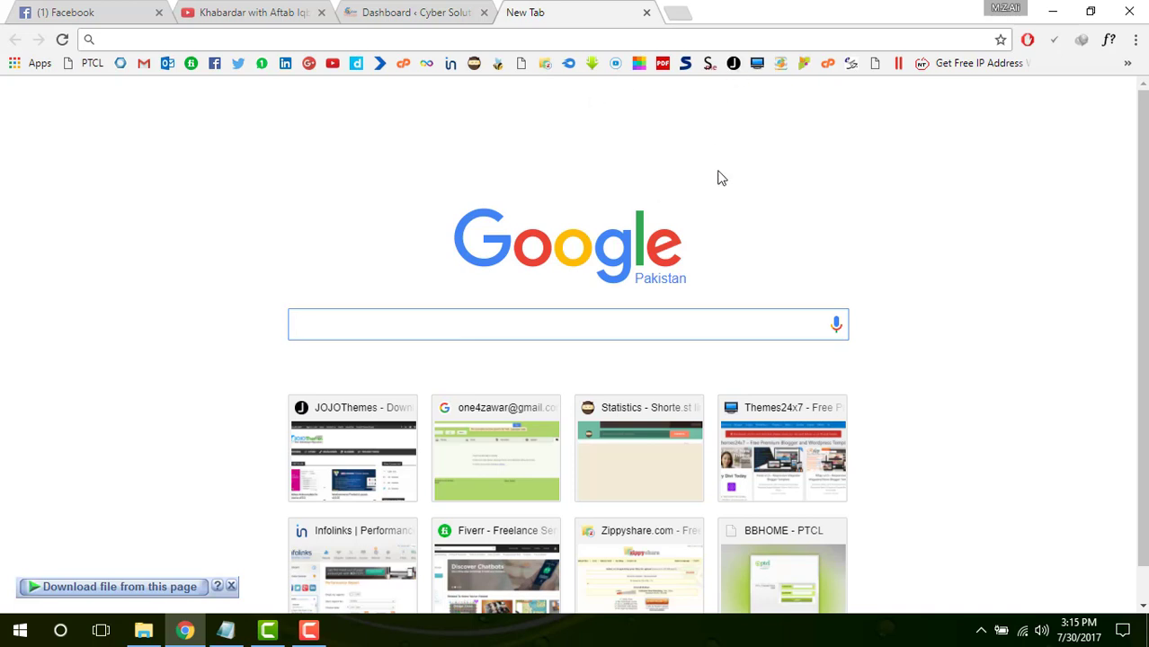
{"action": "scroll", "coordinate": [719, 178], "scroll_direction": "down", "scroll_amount": 1}
{"action": "scroll", "coordinate": [720, 178], "scroll_direction": "up", "scroll_amount": 1}
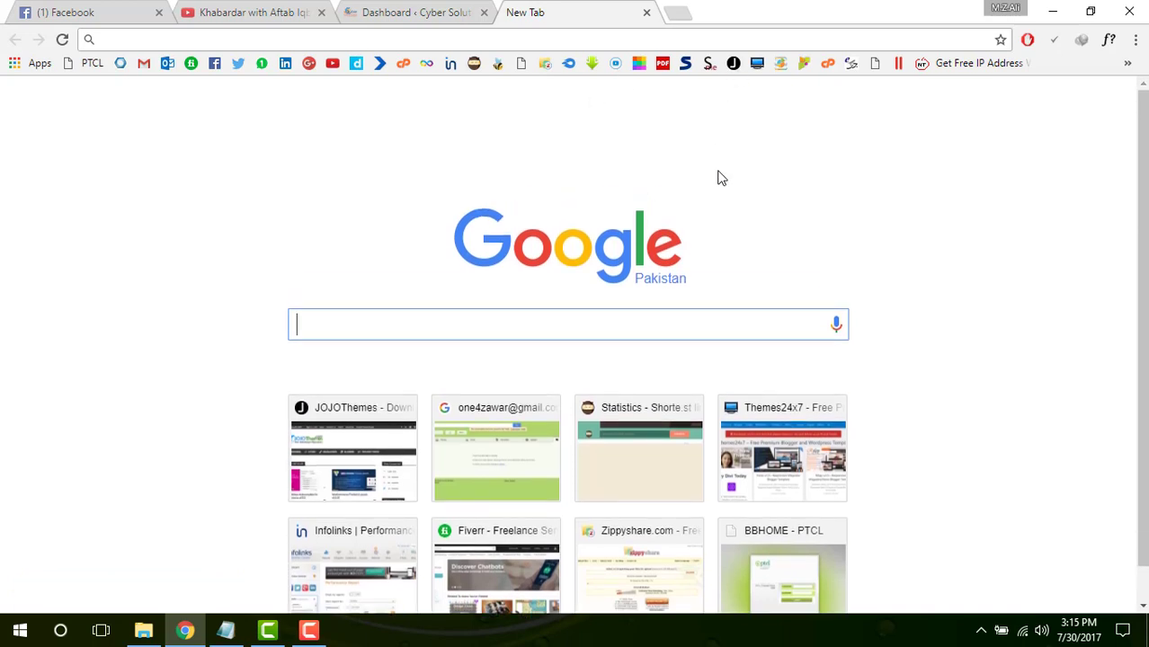
{"action": "left_click", "coordinate": [557, 38]}
{"action": "type", "text": "192.168.10.1"}
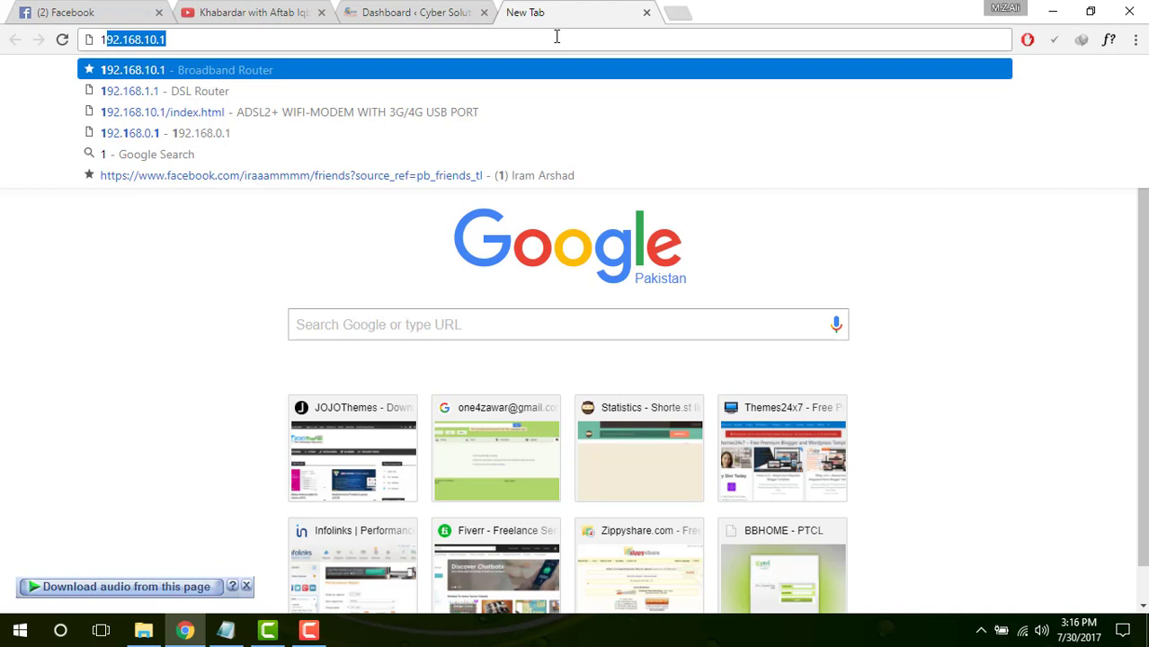
Load 192.168.10.1, check the login user name admin, move to password, then open Windows search
{"action": "key", "text": "Return"}
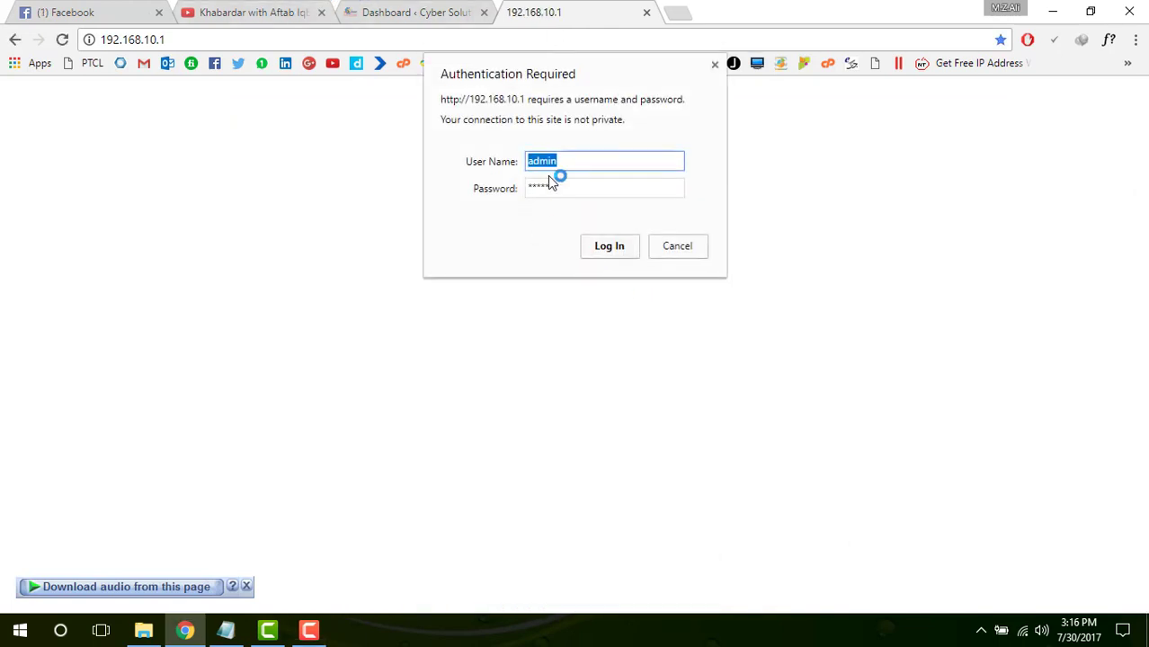
{"action": "left_click", "coordinate": [568, 157]}
{"action": "left_click_drag", "start_coordinate": [569, 159], "coordinate": [538, 160]}
{"action": "key", "text": "Tab"}
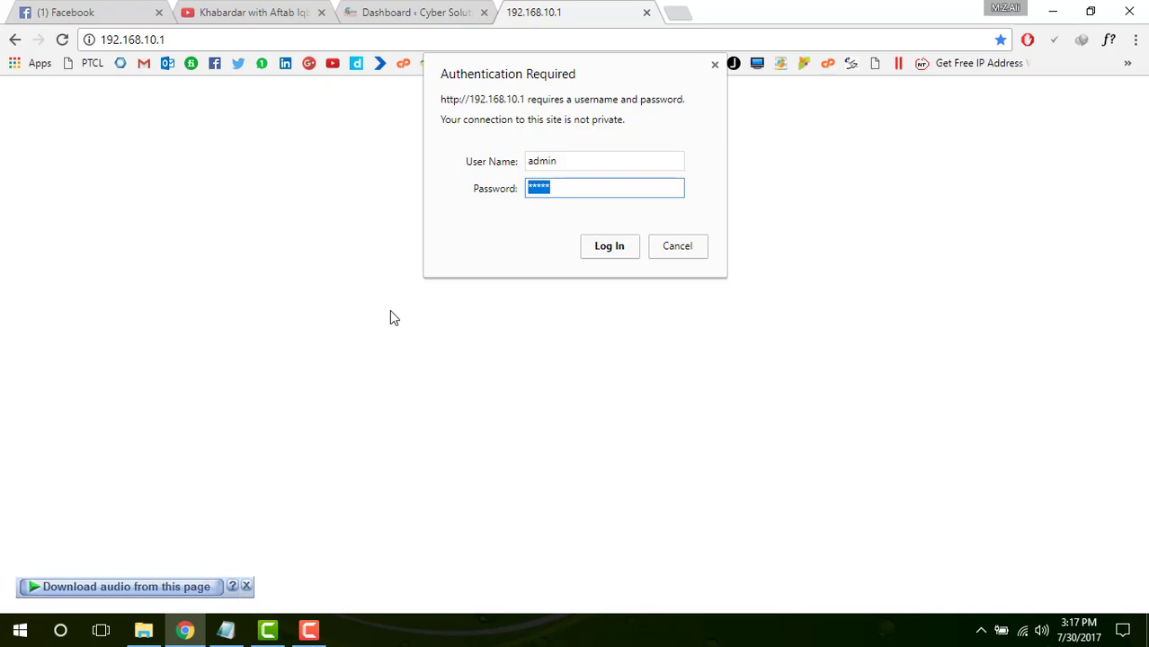
{"action": "left_click", "coordinate": [61, 632]}
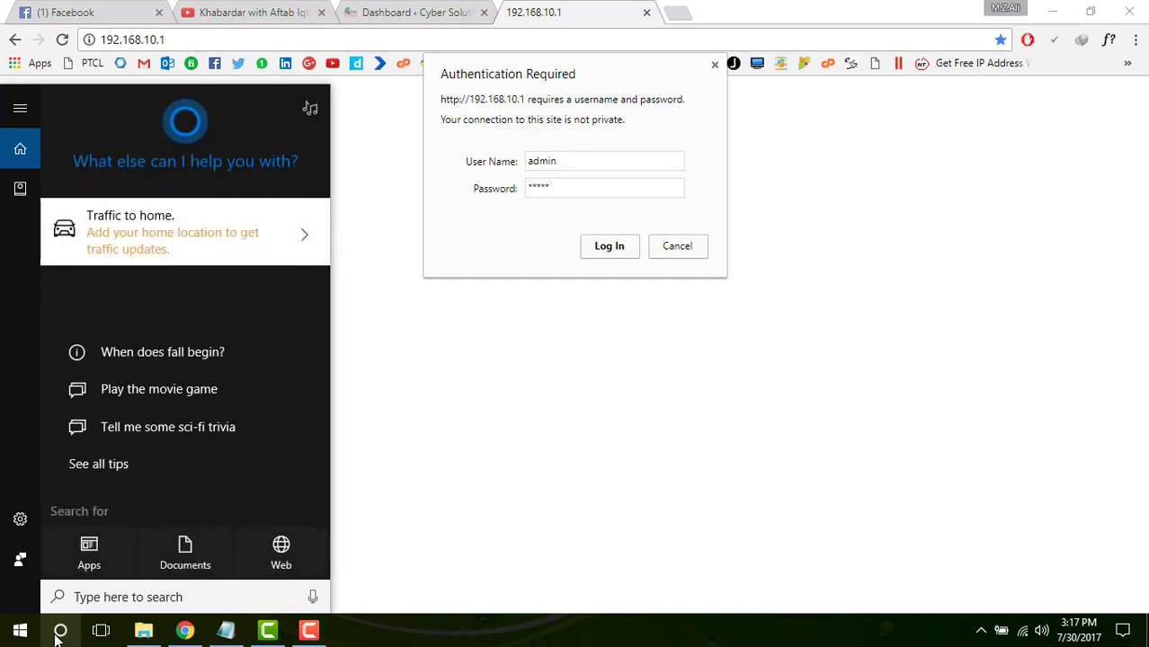
Launch Command Prompt from search and run arp -a to list the ARP table
{"action": "type", "text": "c"}
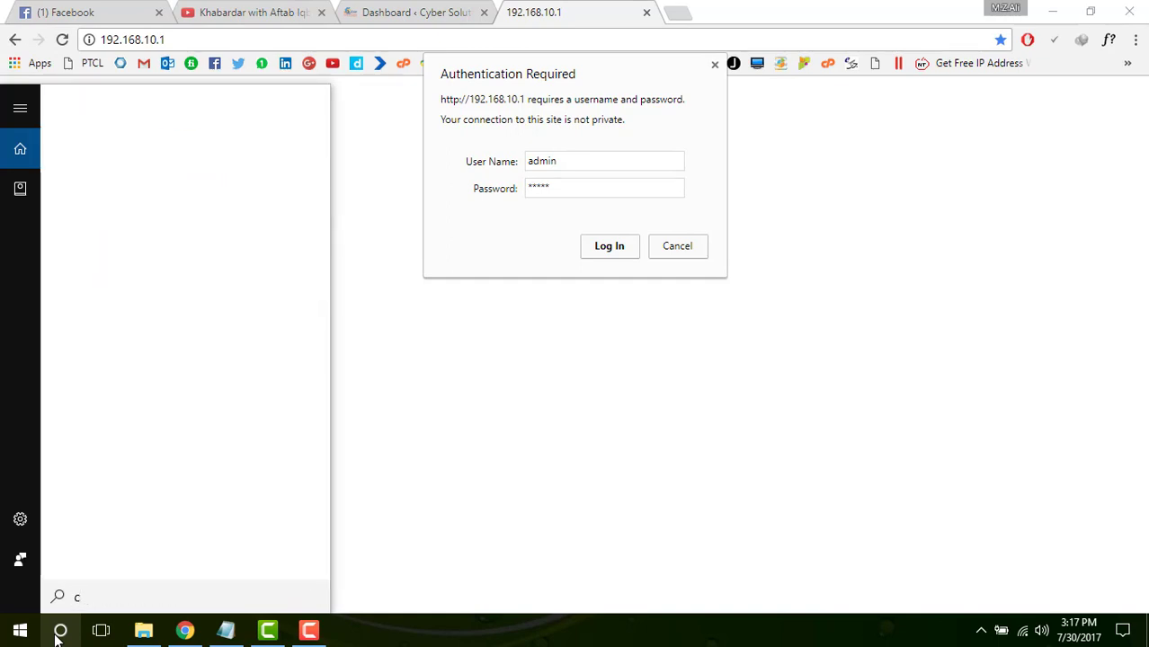
{"action": "type", "text": "md"}
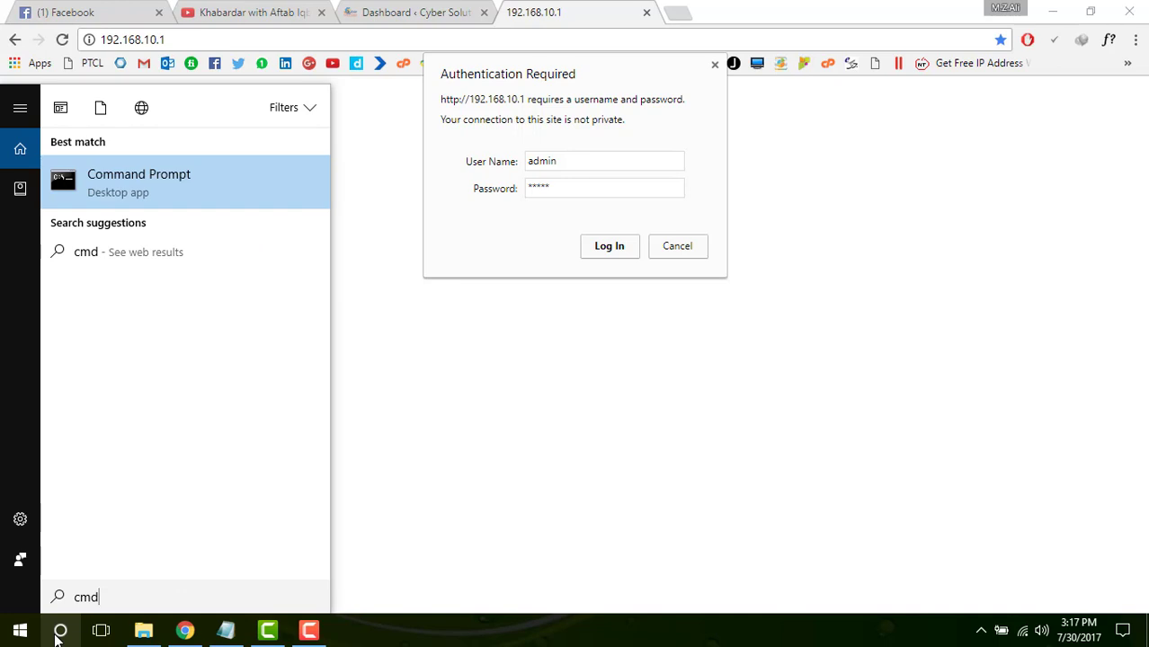
{"action": "key", "text": "Return"}
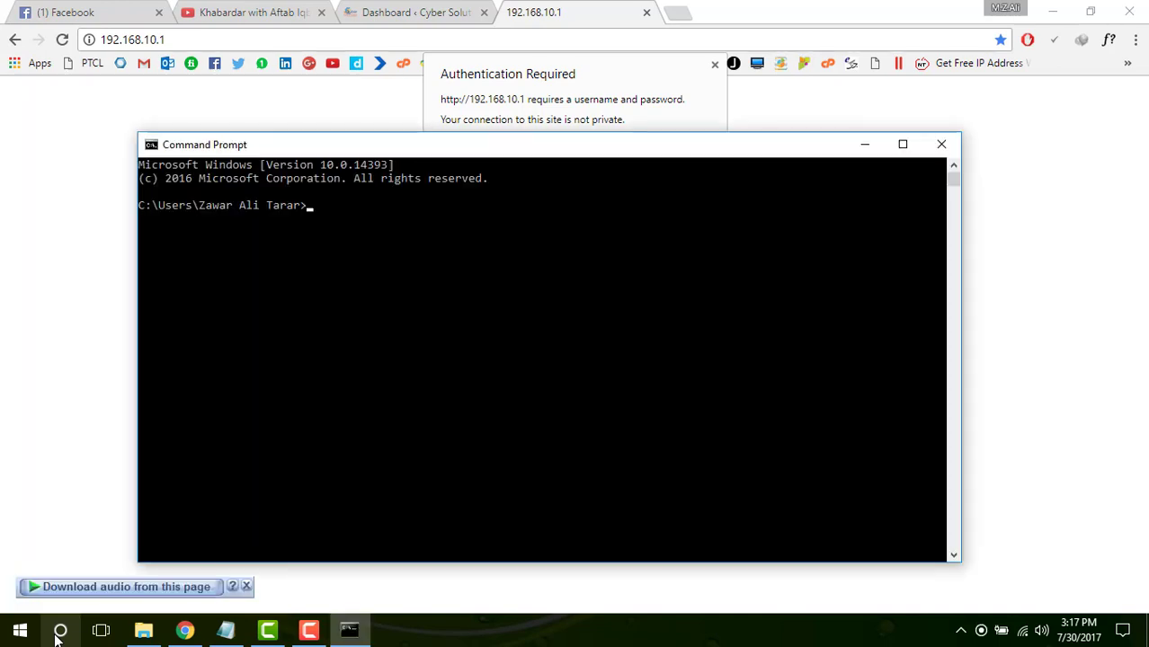
{"action": "type", "text": "a"}
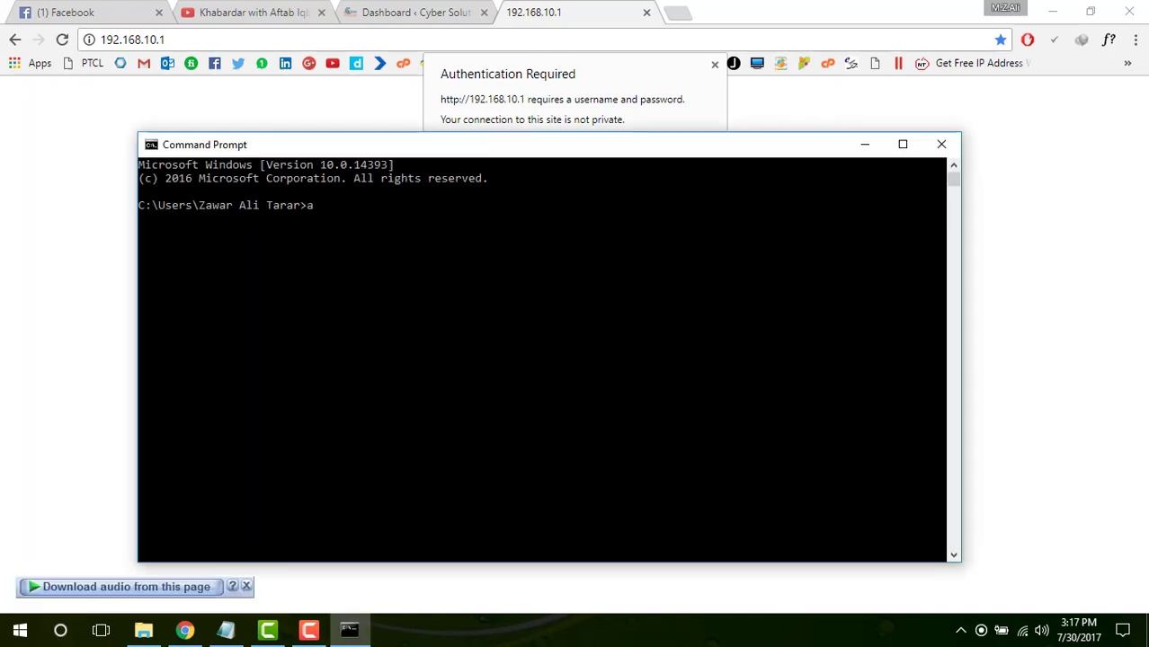
{"action": "type", "text": "rp"}
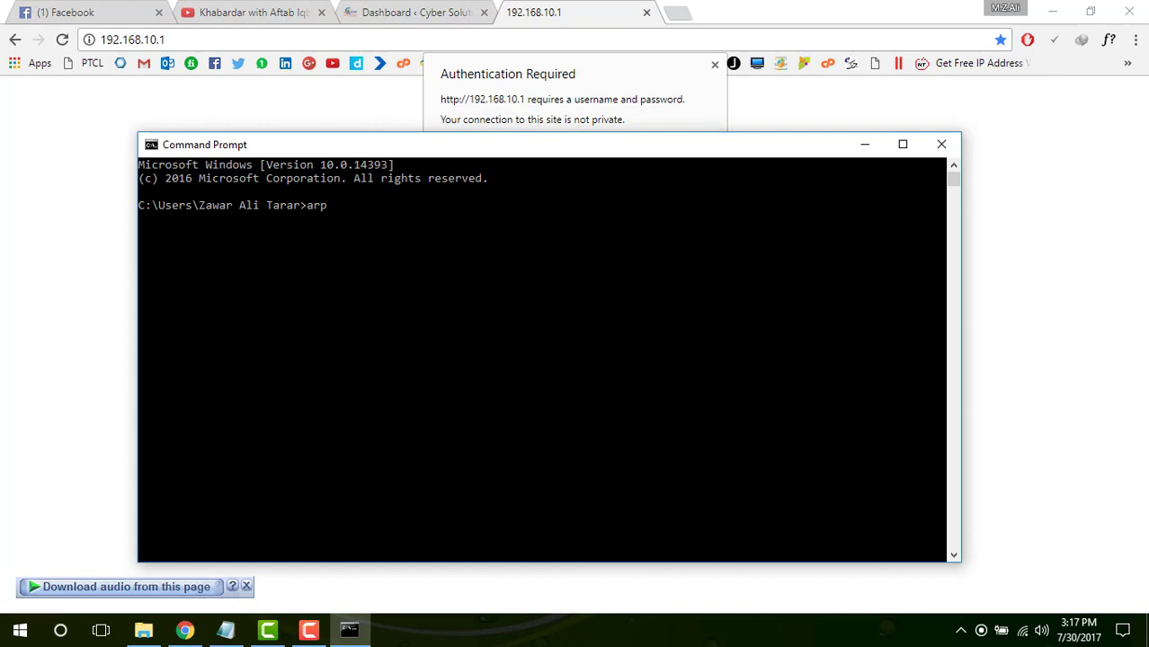
{"action": "type", "text": " -a"}
{"action": "key", "text": "Return"}
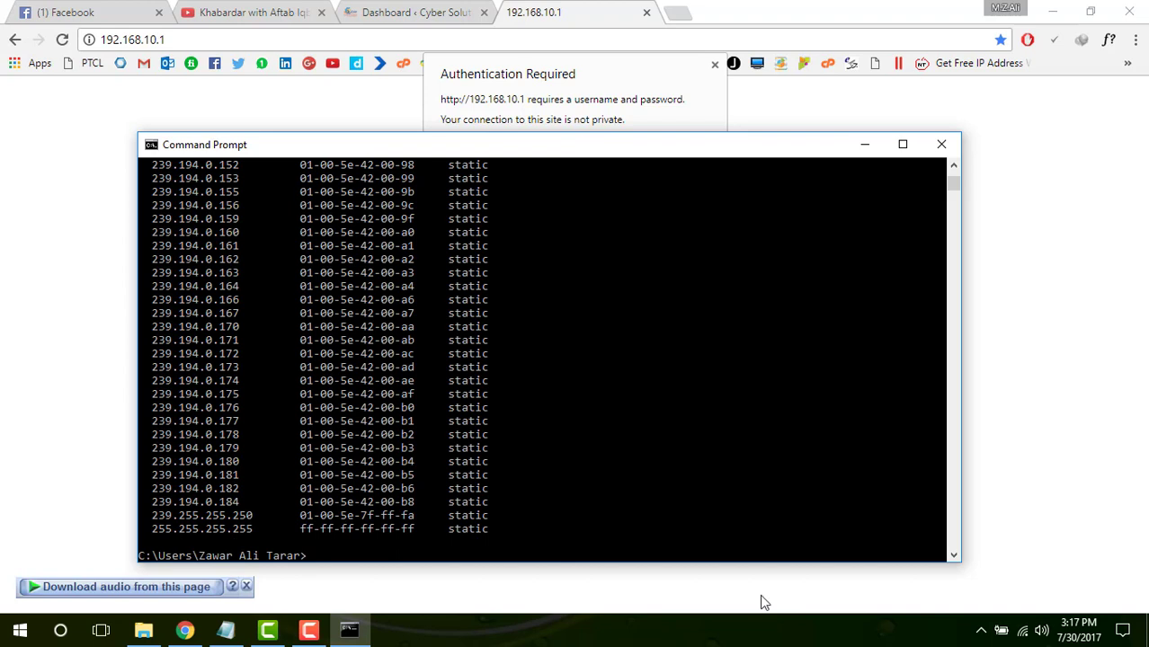
Select the router 192.168.10.1's physical address, then enter the router password at the login prompt
{"action": "scroll", "coordinate": [619, 412], "scroll_direction": "up", "scroll_amount": 20}
{"action": "scroll", "coordinate": [618, 413], "scroll_direction": "up", "scroll_amount": 15}
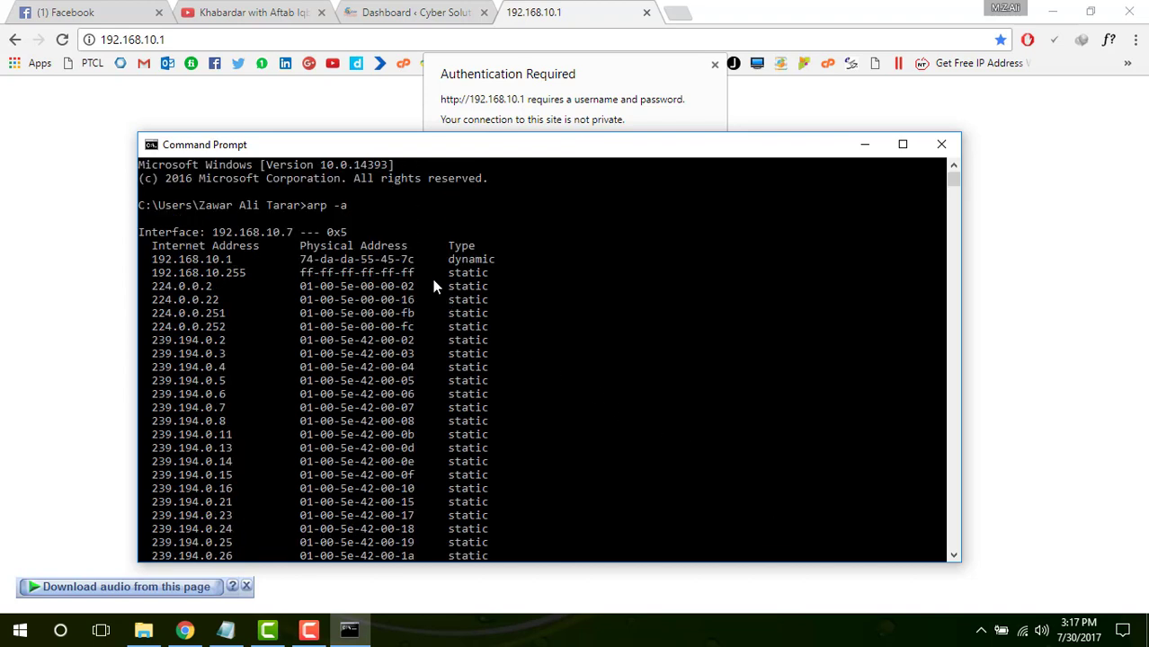
{"action": "left_click_drag", "start_coordinate": [417, 261], "coordinate": [376, 260]}
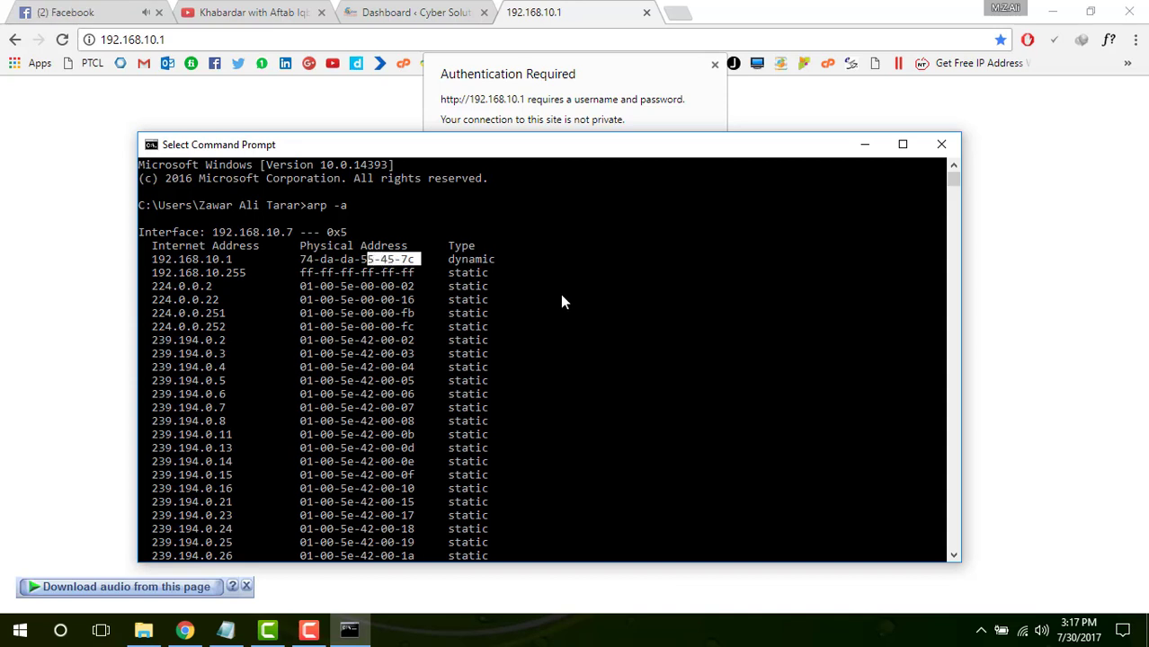
{"action": "left_click", "coordinate": [598, 108]}
{"action": "type", "text": "admin"}
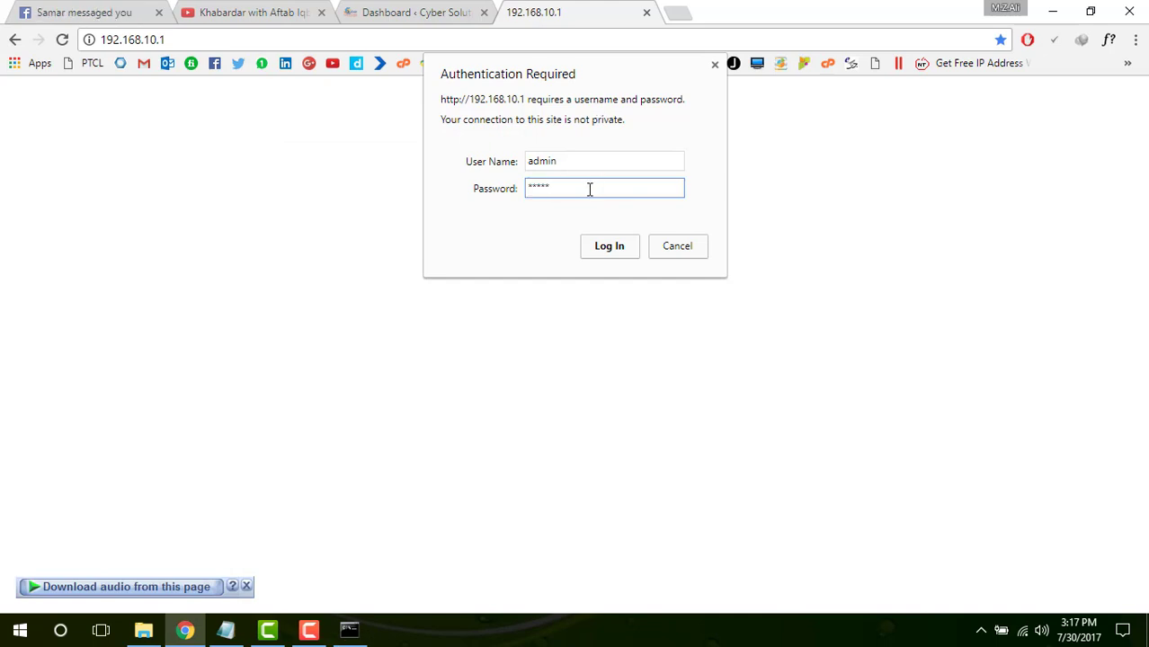
Submit the router login to reach the home page with Easy Installation and Advance Settings
{"action": "left_click", "coordinate": [599, 252]}
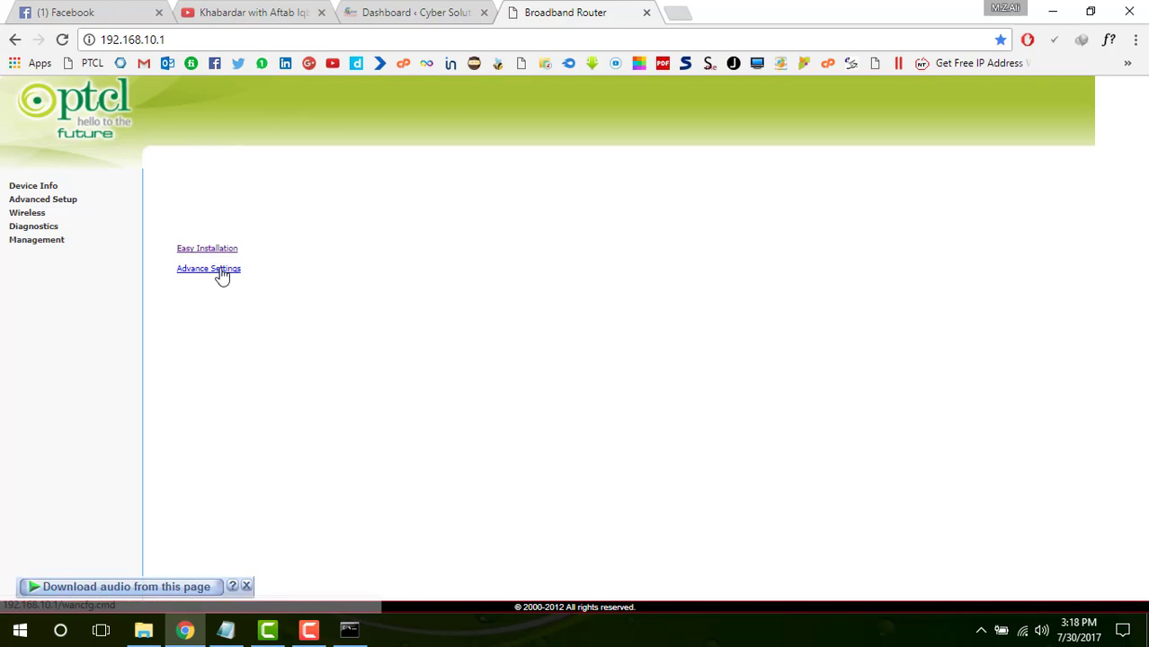
{"action": "middle_click", "coordinate": [231, 252]}
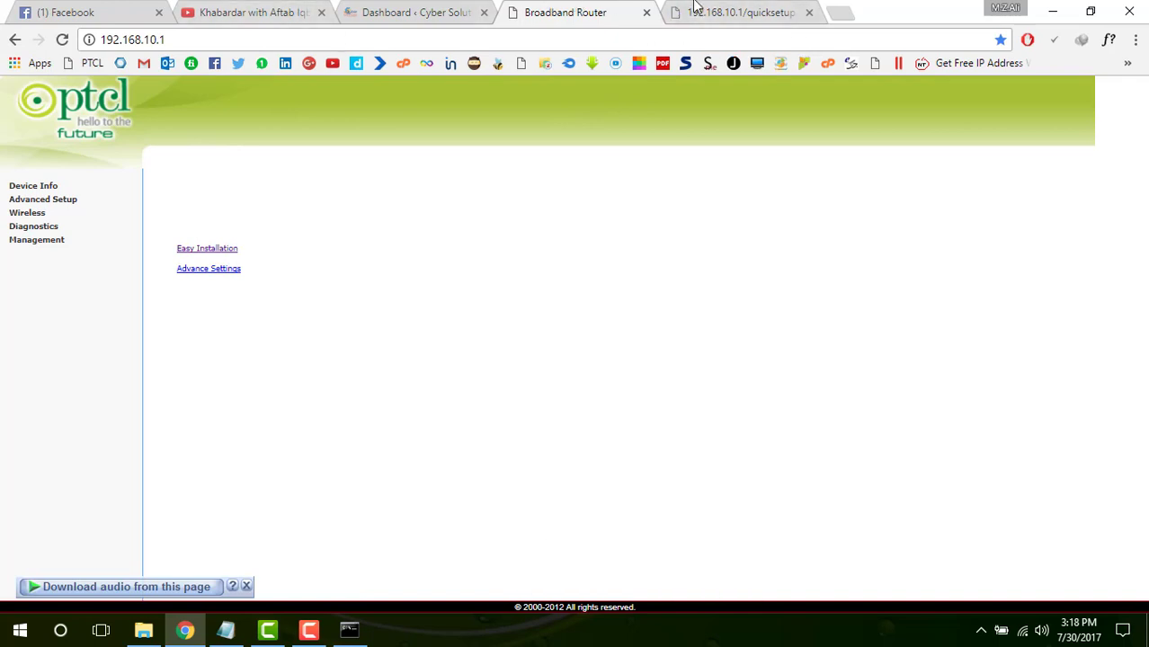
{"action": "left_click", "coordinate": [694, 11]}
{"action": "left_click", "coordinate": [65, 149]}
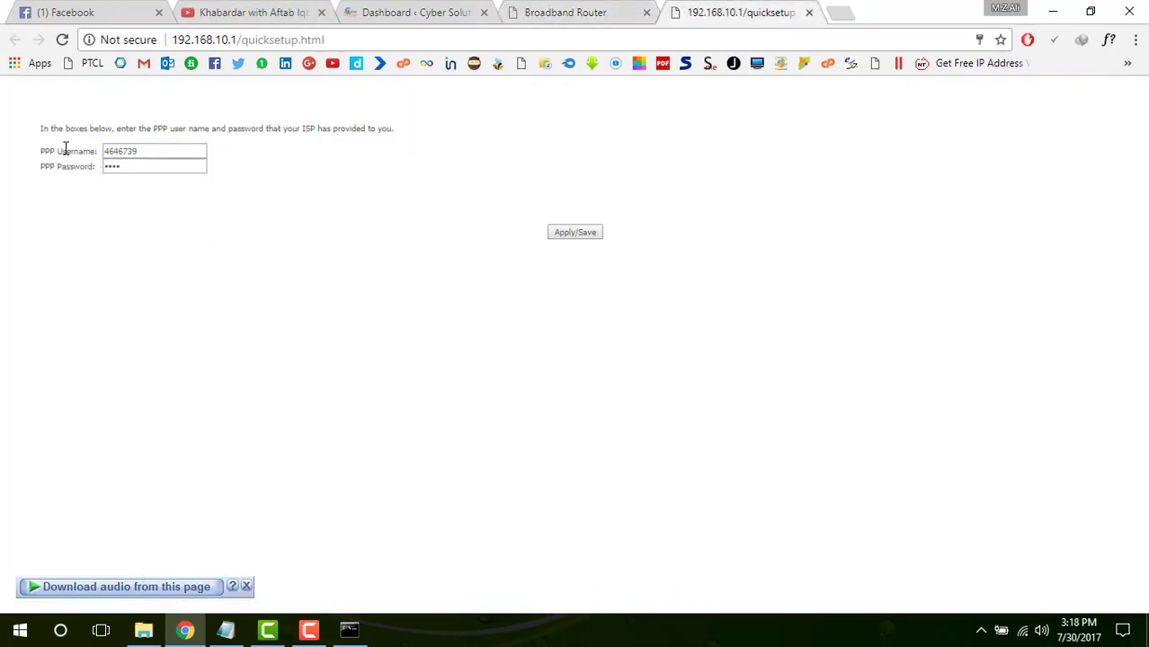
{"action": "left_click_drag", "start_coordinate": [160, 150], "coordinate": [51, 144]}
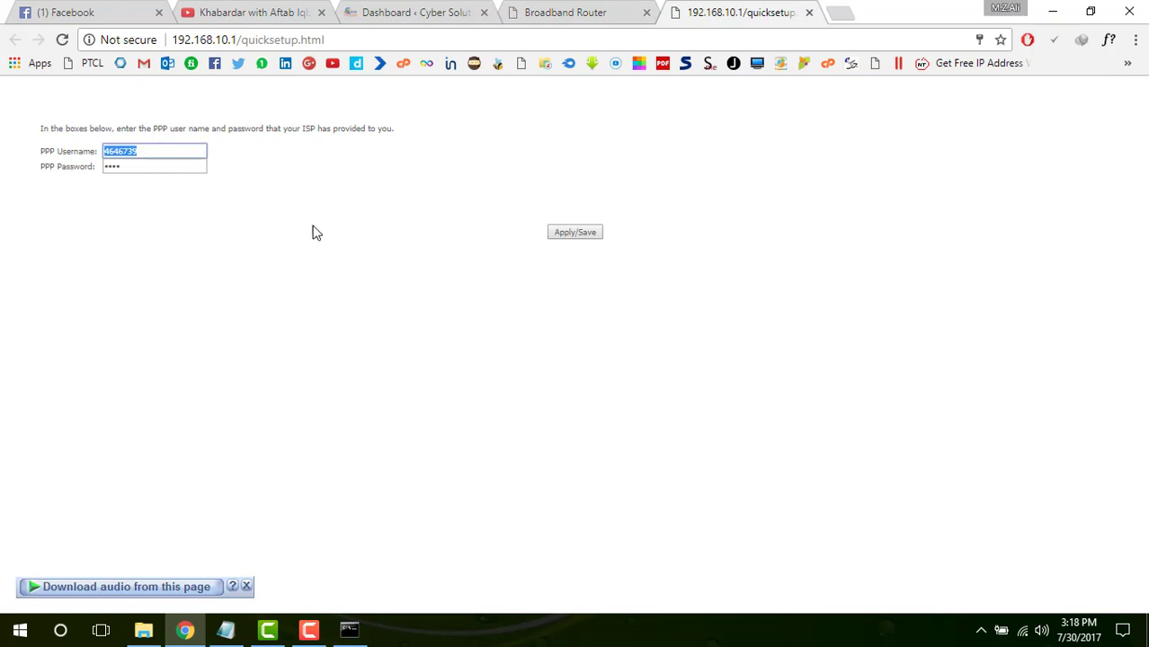
{"action": "left_click", "coordinate": [273, 189]}
{"action": "left_click_drag", "start_coordinate": [159, 152], "coordinate": [101, 153]}
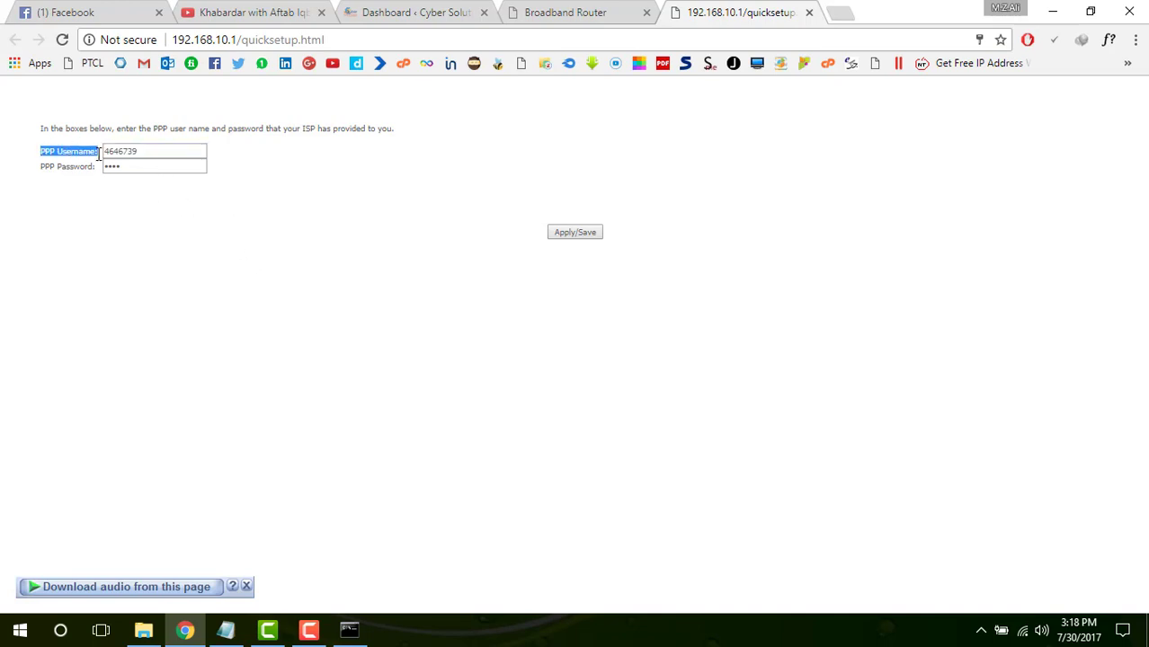
{"action": "left_click", "coordinate": [97, 151]}
{"action": "left_click", "coordinate": [180, 198]}
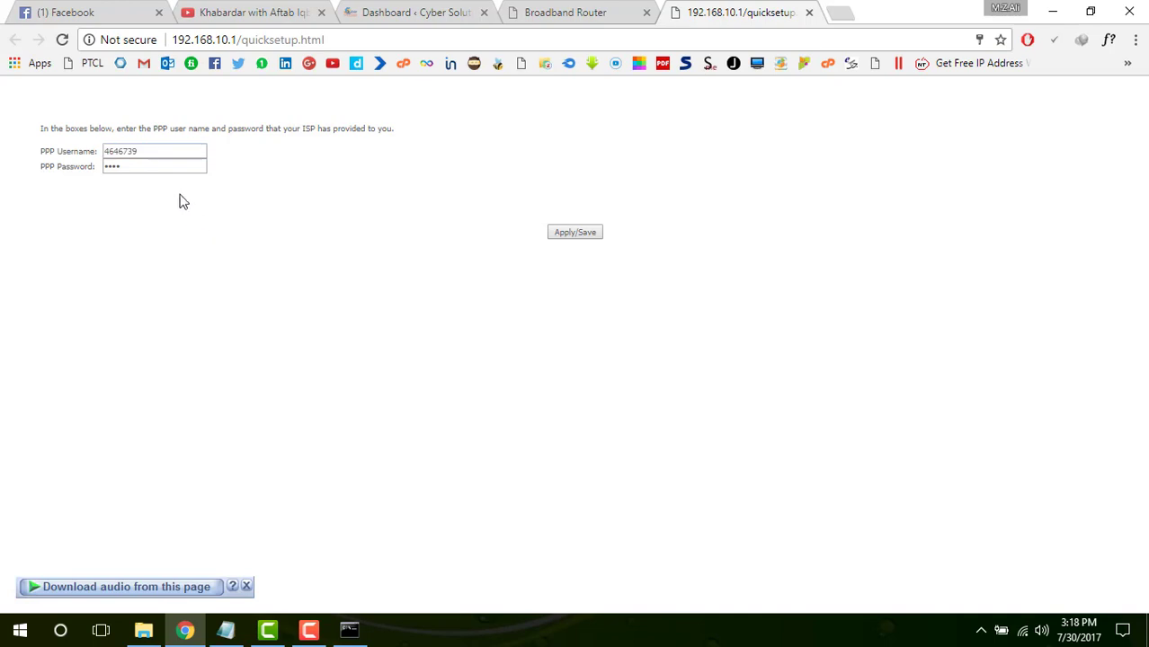
{"action": "left_click_drag", "start_coordinate": [187, 171], "coordinate": [61, 171]}
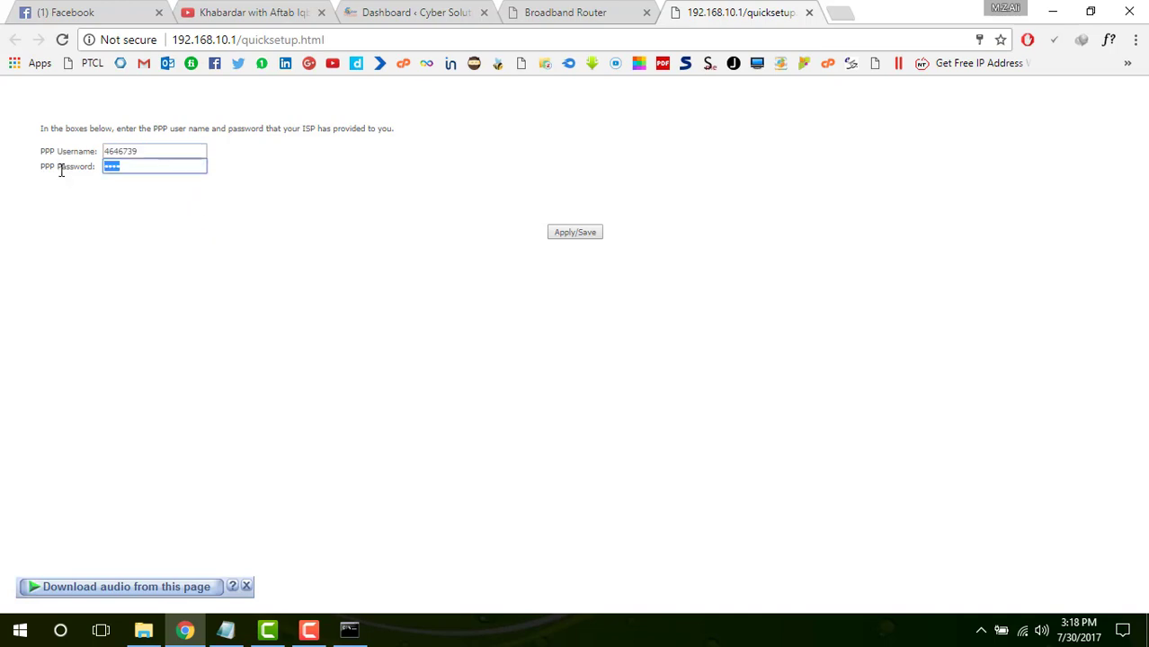
{"action": "left_click", "coordinate": [180, 250]}
{"action": "left_click_drag", "start_coordinate": [175, 166], "coordinate": [11, 193]}
{"action": "left_click", "coordinate": [810, 13]}
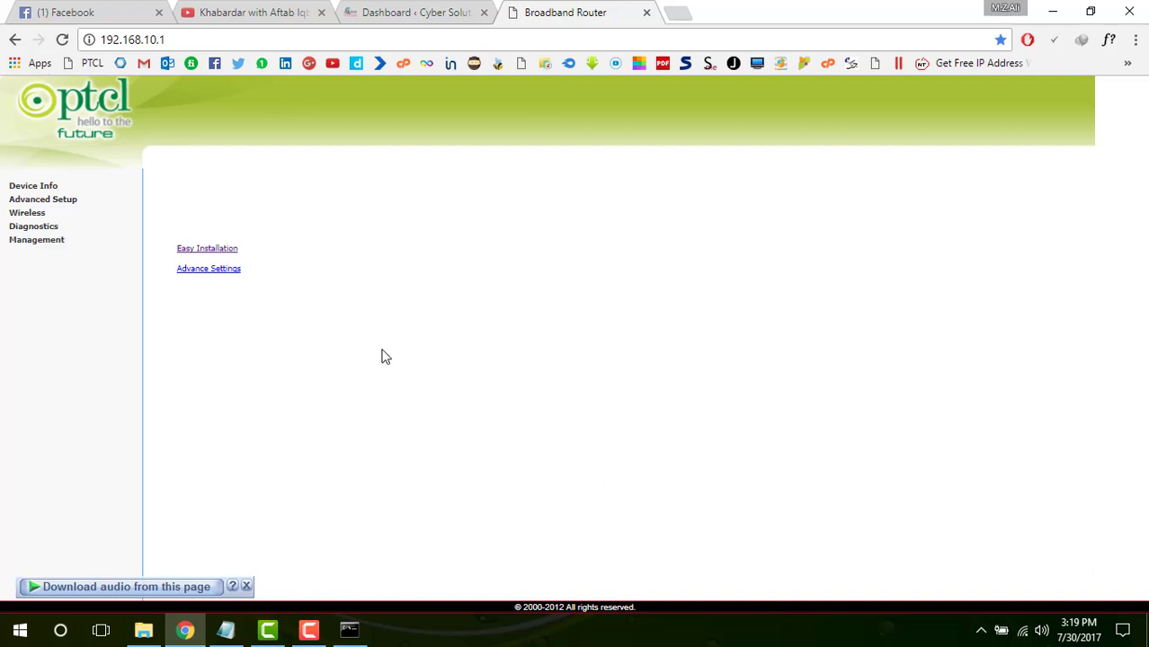
Open Device Info to view board DSL-2750U, line rates 1021/8127 Kbps, gateway and DNS servers
{"action": "left_click", "coordinate": [48, 190]}
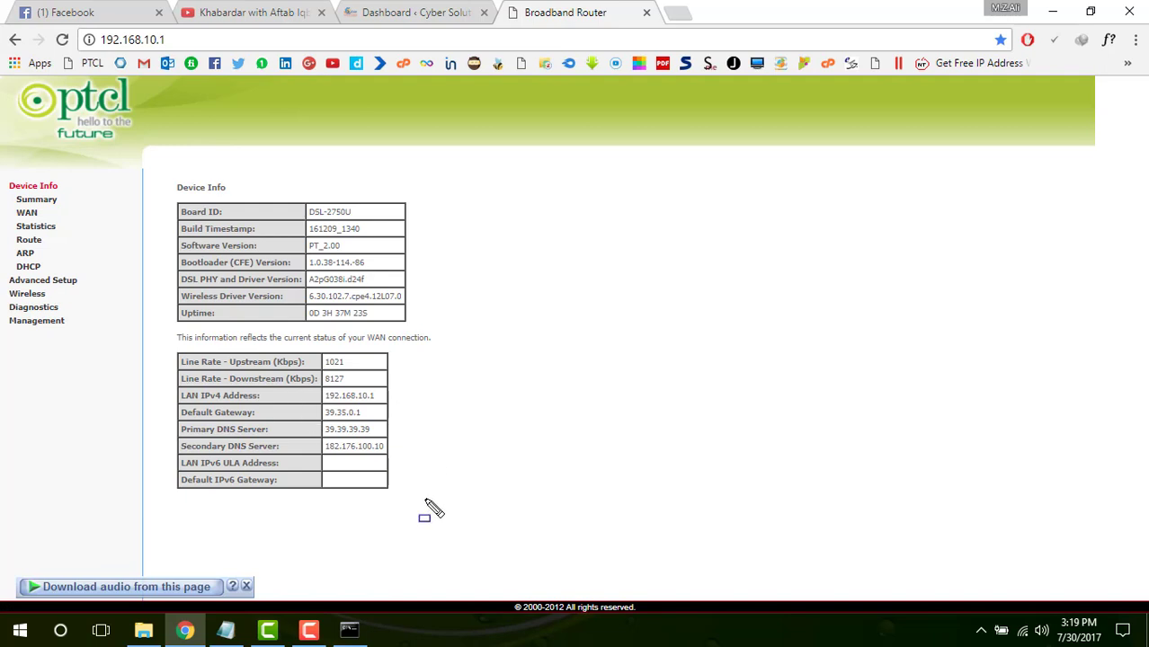
{"action": "mouse_move", "coordinate": [420, 472]}
{"action": "left_mouse_down"}
{"action": "mouse_move", "coordinate": [377, 477]}
{"action": "mouse_move", "coordinate": [309, 360]}
{"action": "mouse_move", "coordinate": [319, 340]}
{"action": "left_mouse_up"}
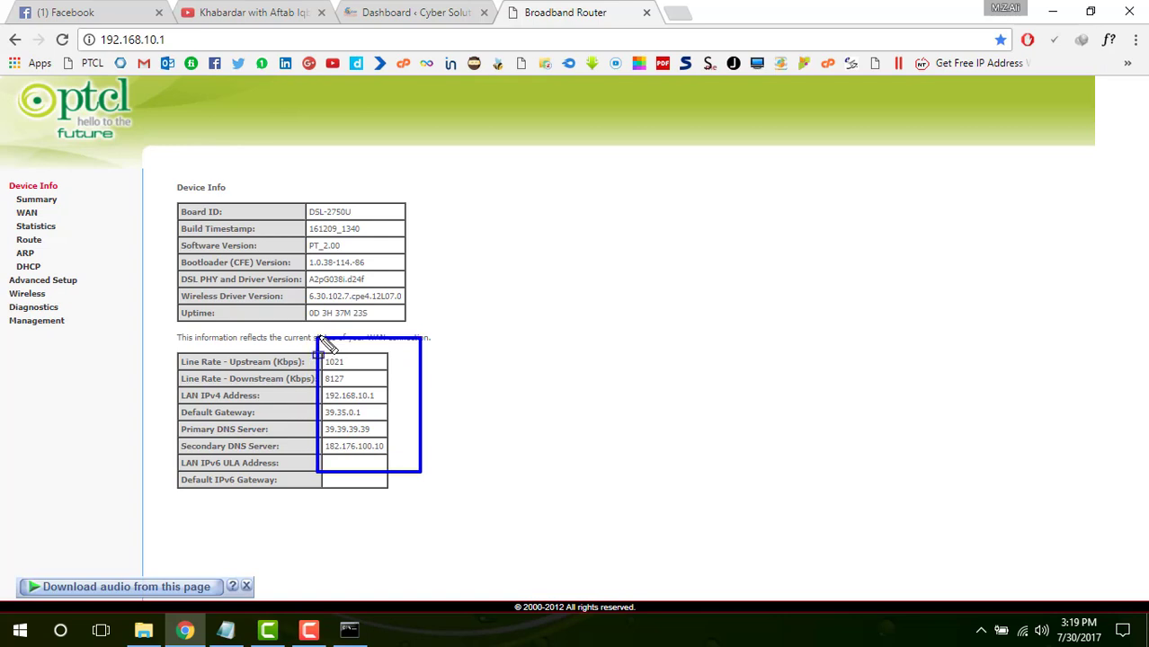
{"action": "key", "text": "Escape"}
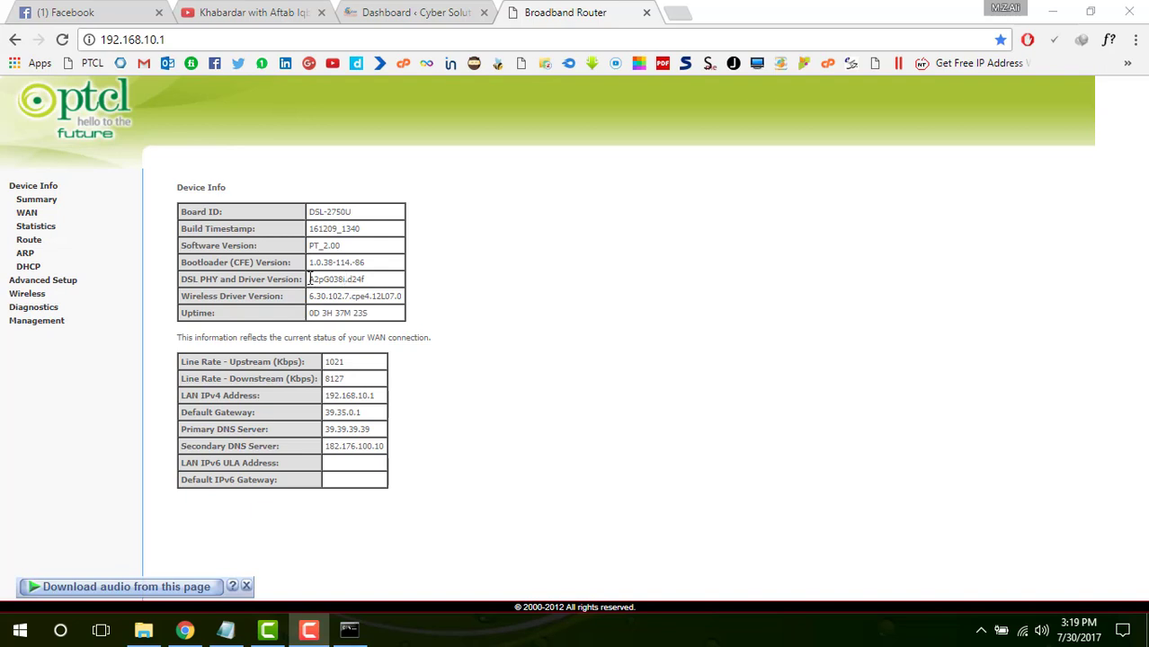
Open Wireless Basic and review the network name, country UNITED STATES and 16 max clients
{"action": "left_click", "coordinate": [45, 295]}
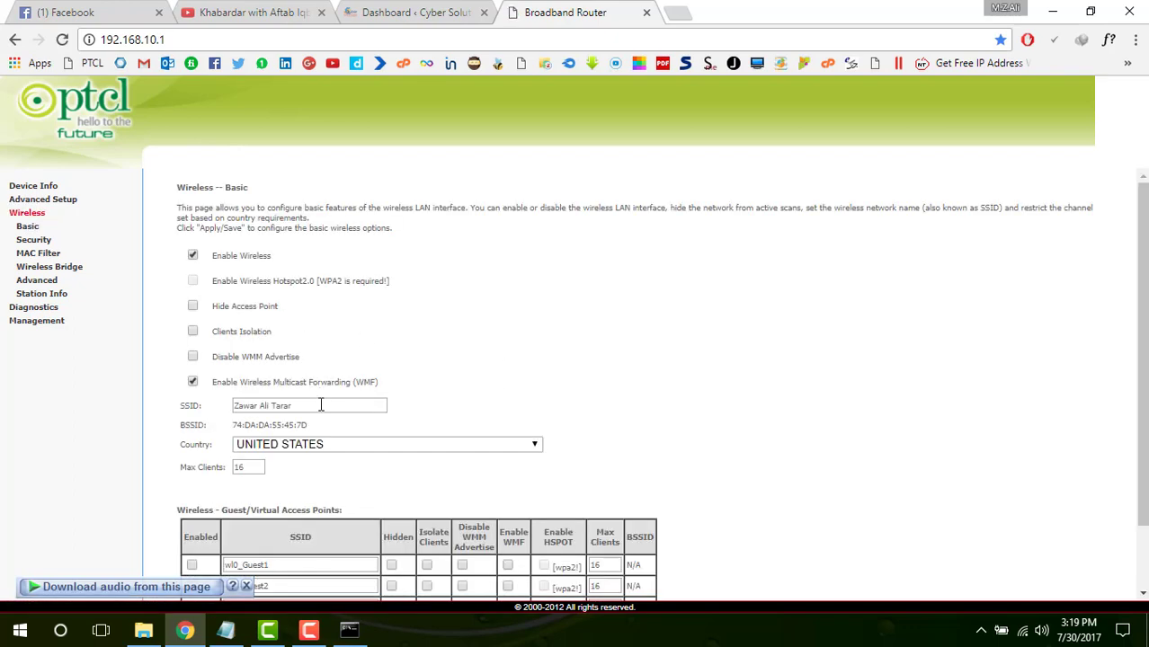
{"action": "left_click_drag", "start_coordinate": [302, 405], "coordinate": [198, 392]}
{"action": "scroll", "coordinate": [547, 337], "scroll_direction": "down", "scroll_amount": 2}
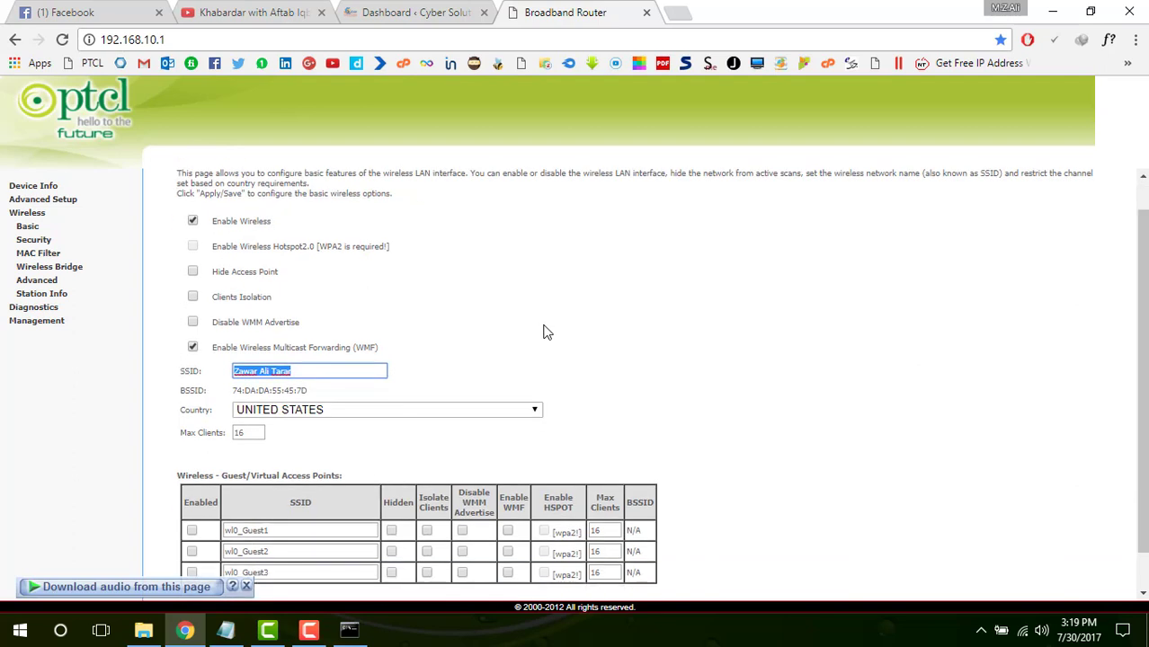
{"action": "scroll", "coordinate": [454, 310], "scroll_direction": "up", "scroll_amount": 2}
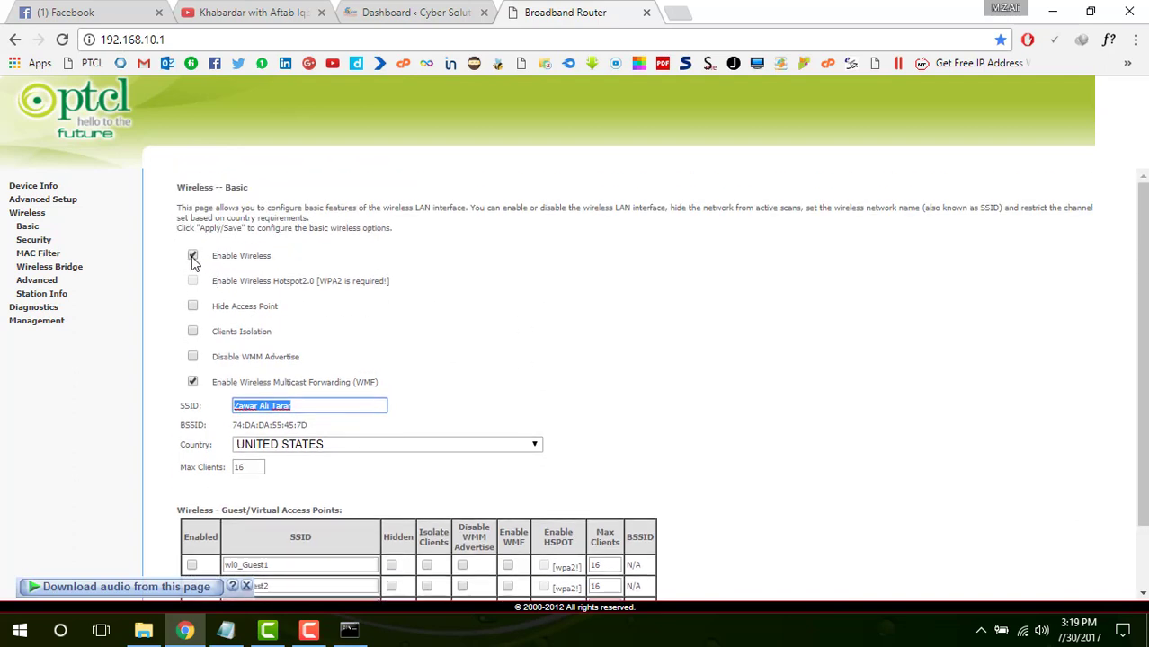
{"action": "scroll", "coordinate": [538, 347], "scroll_direction": "down", "scroll_amount": 2}
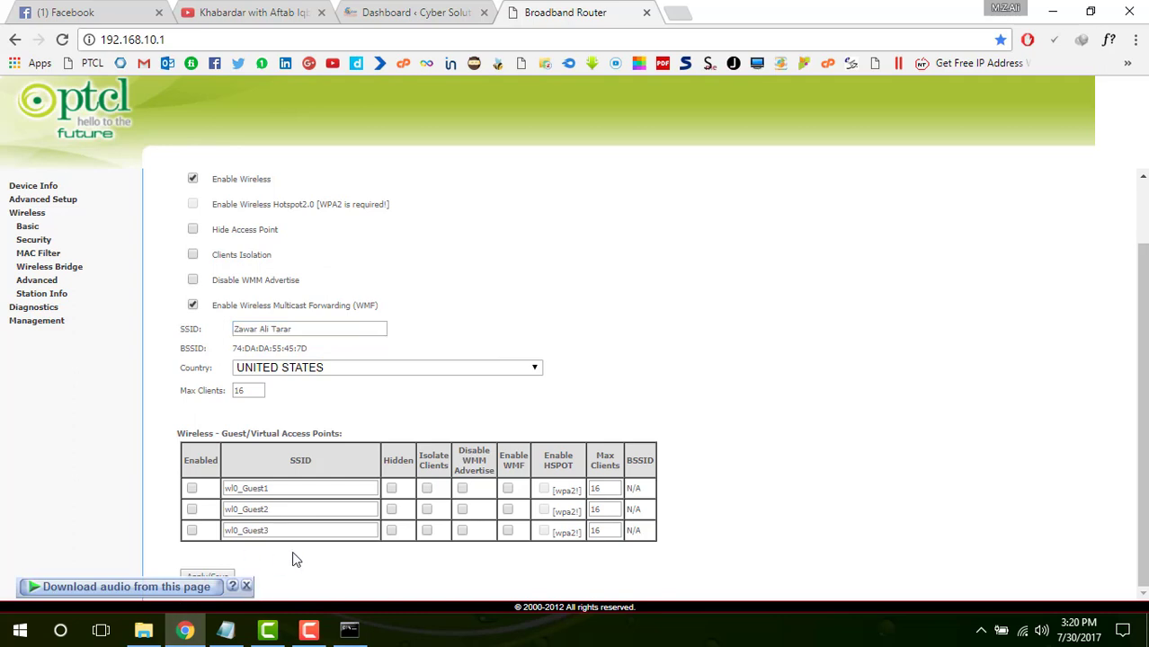
{"action": "scroll", "coordinate": [277, 484], "scroll_direction": "up", "scroll_amount": 1}
{"action": "scroll", "coordinate": [277, 484], "scroll_direction": "down", "scroll_amount": 1}
On Wireless Security's Manual Setup AP, delete the old WPA/WAPI passphrase
{"action": "left_click", "coordinate": [44, 243]}
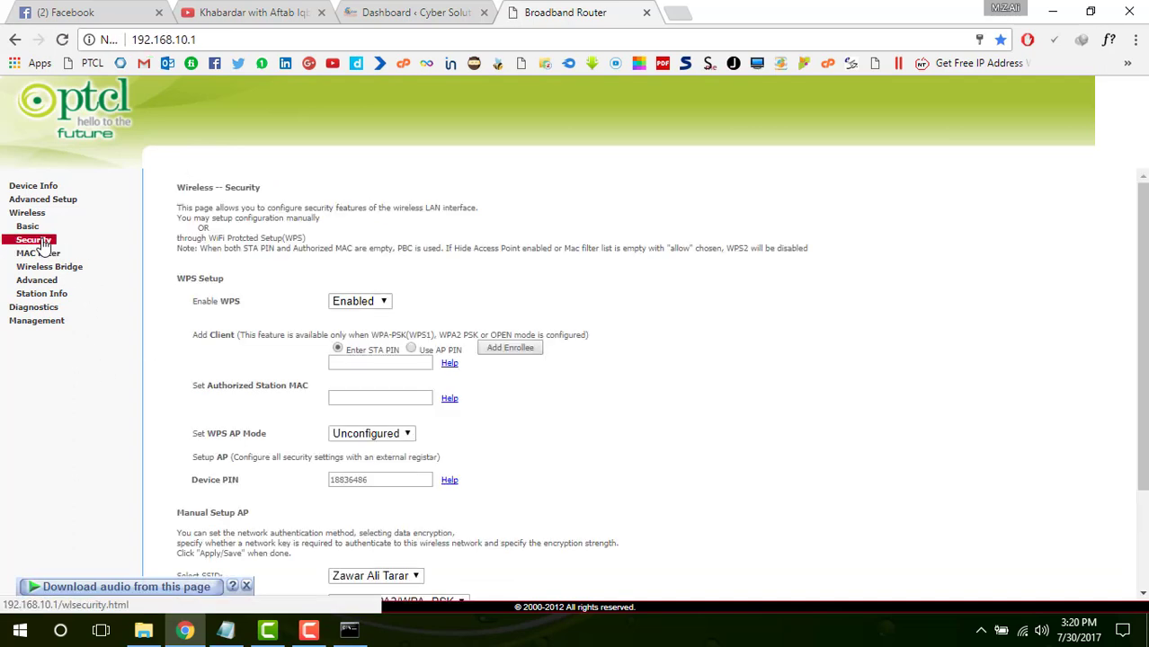
{"action": "scroll", "coordinate": [488, 419], "scroll_direction": "down", "scroll_amount": 3}
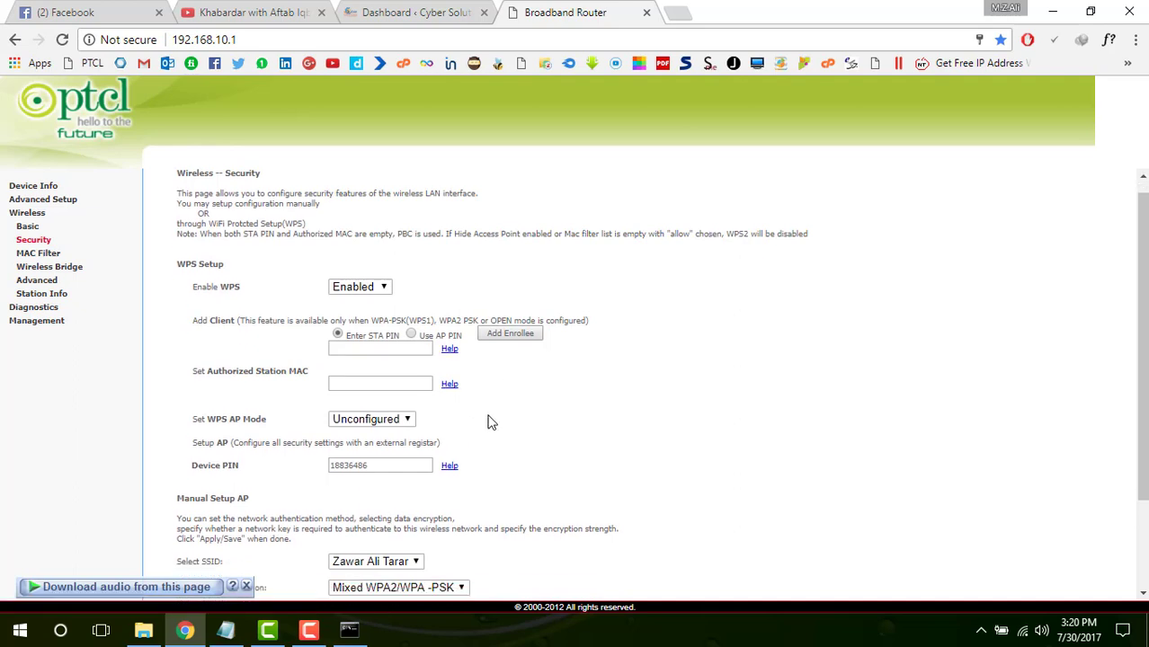
{"action": "left_click_drag", "start_coordinate": [419, 492], "coordinate": [126, 491]}
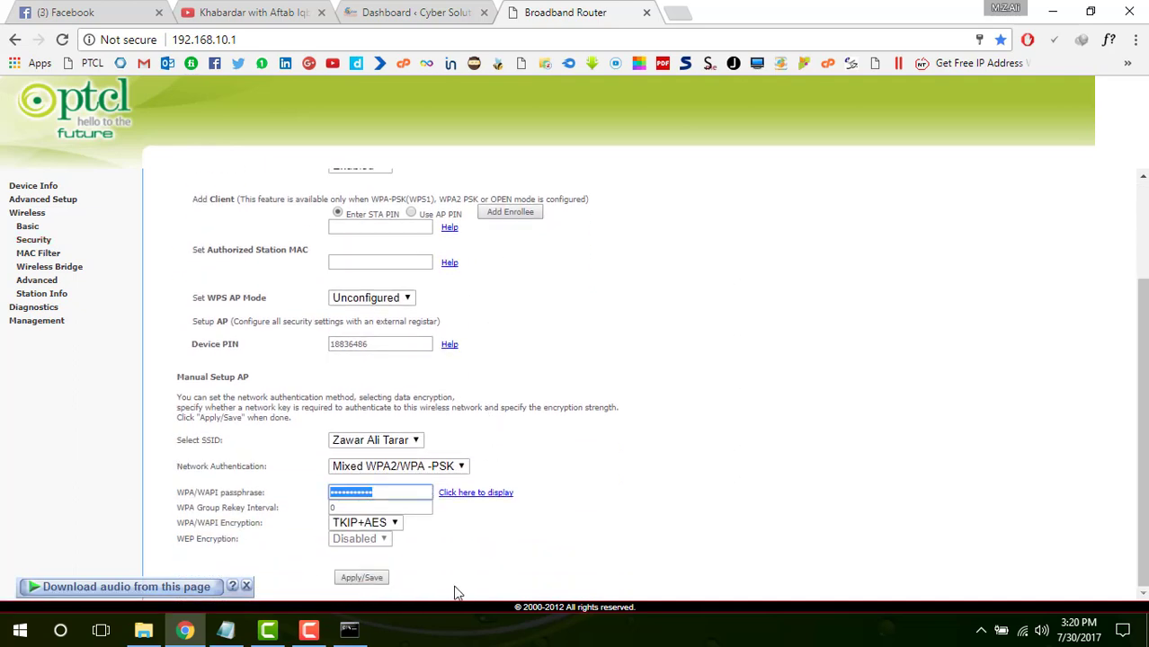
{"action": "left_click", "coordinate": [467, 576]}
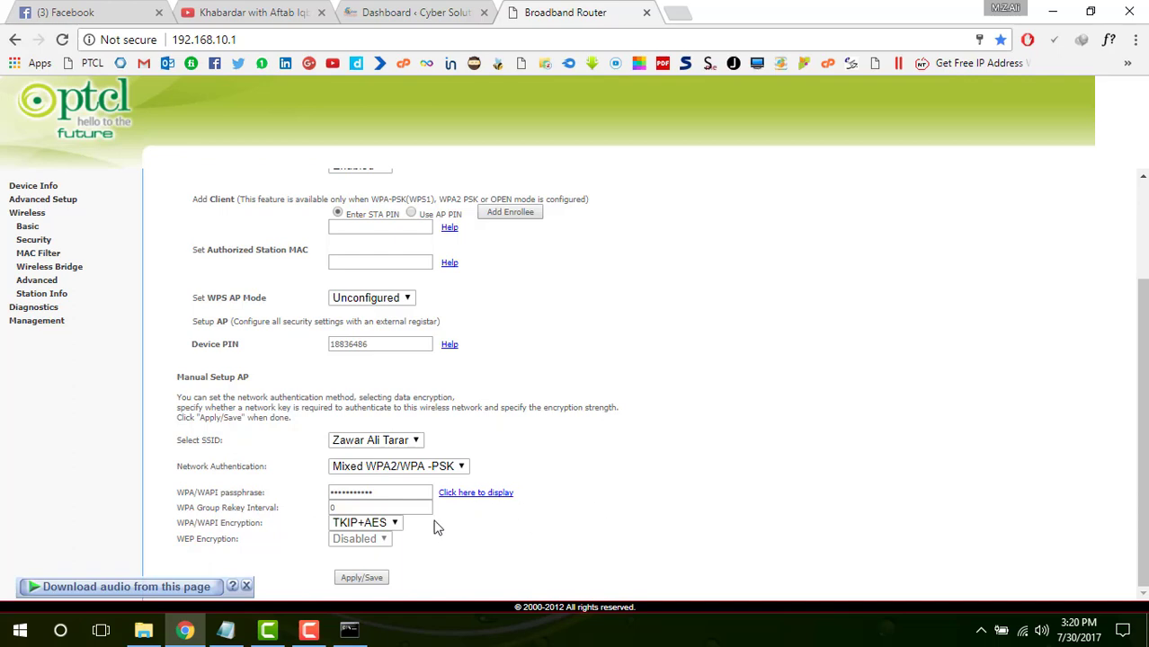
{"action": "left_click_drag", "start_coordinate": [403, 492], "coordinate": [258, 486]}
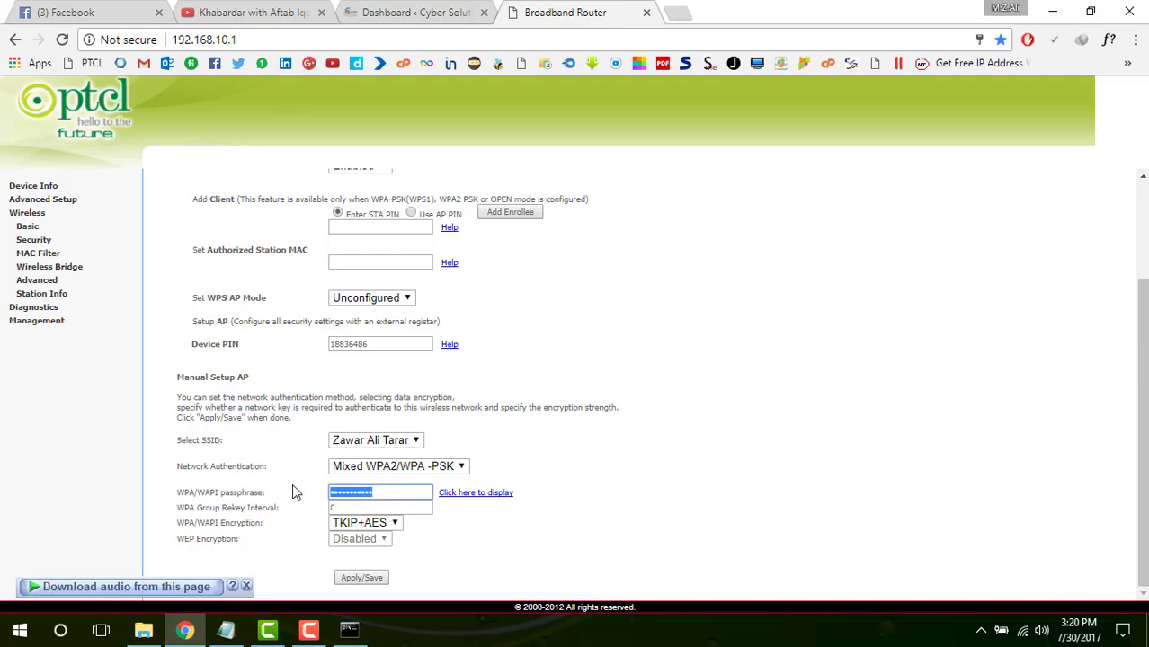
{"action": "key", "text": "BackSpace"}
{"action": "left_click", "coordinate": [783, 450]}
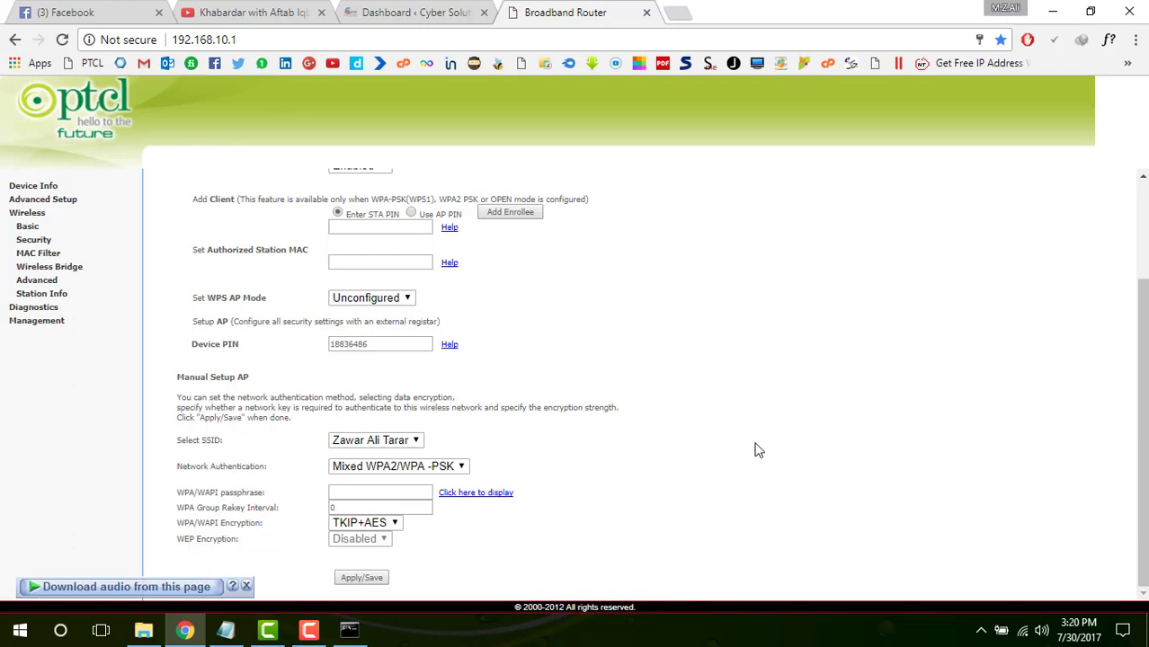
{"action": "scroll", "coordinate": [539, 396], "scroll_direction": "up", "scroll_amount": 3}
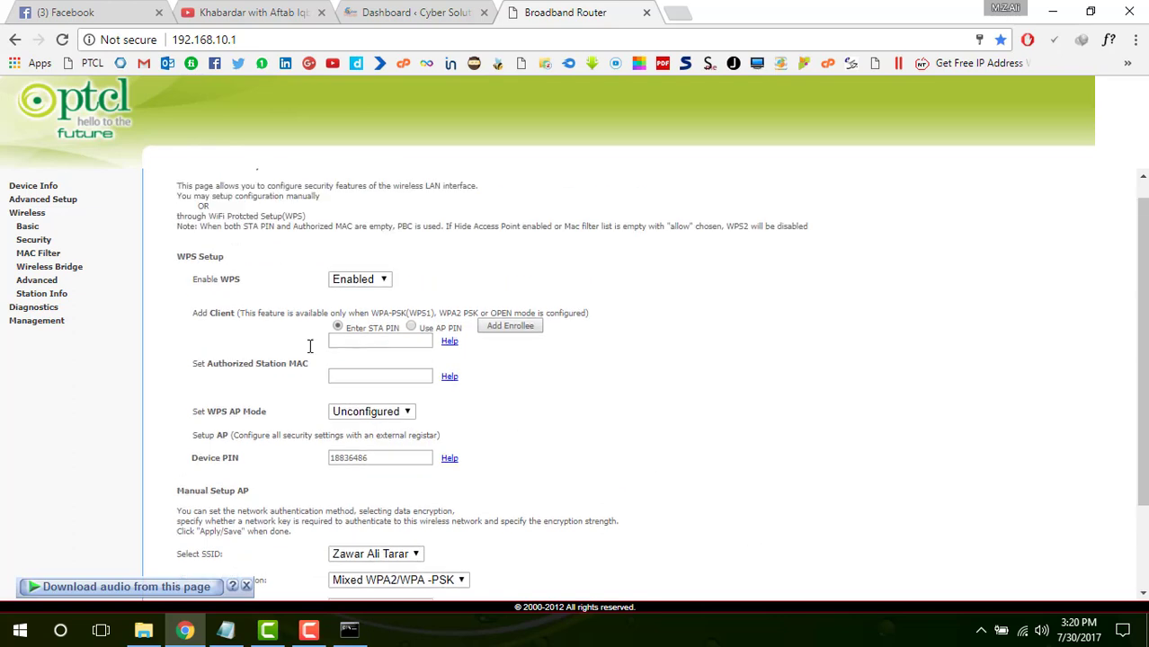
Return to Device Info and highlight the LAN IPv4 address 192.168.10.1
{"action": "left_click", "coordinate": [41, 186]}
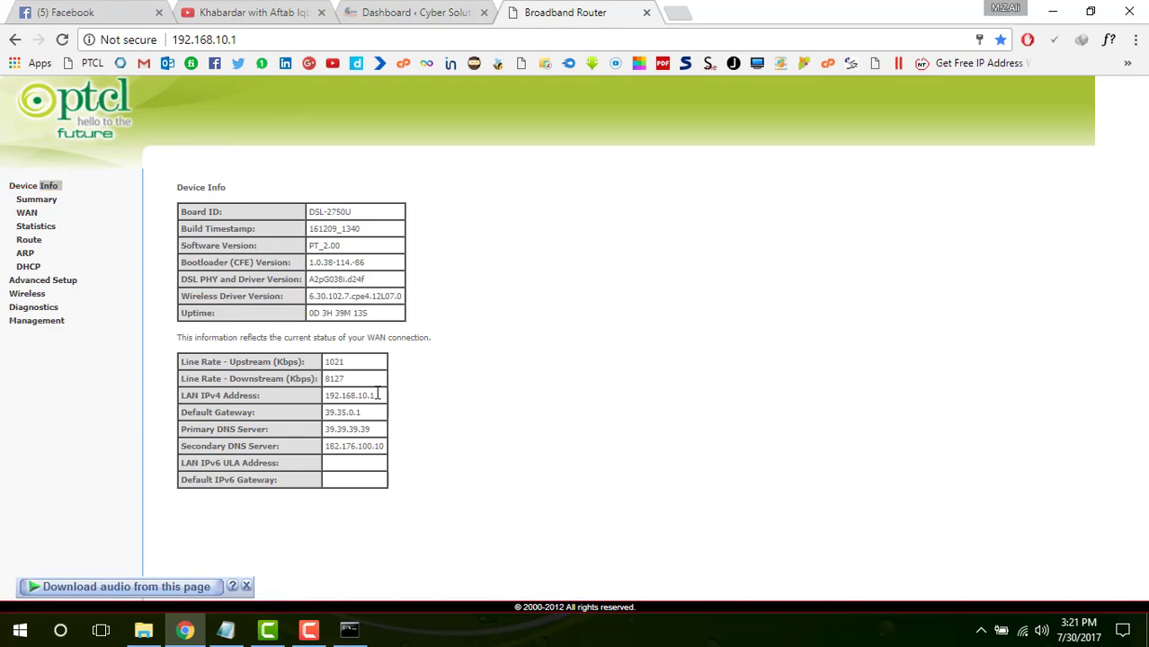
{"action": "left_click_drag", "start_coordinate": [377, 394], "coordinate": [317, 395]}
{"action": "left_click", "coordinate": [467, 366]}
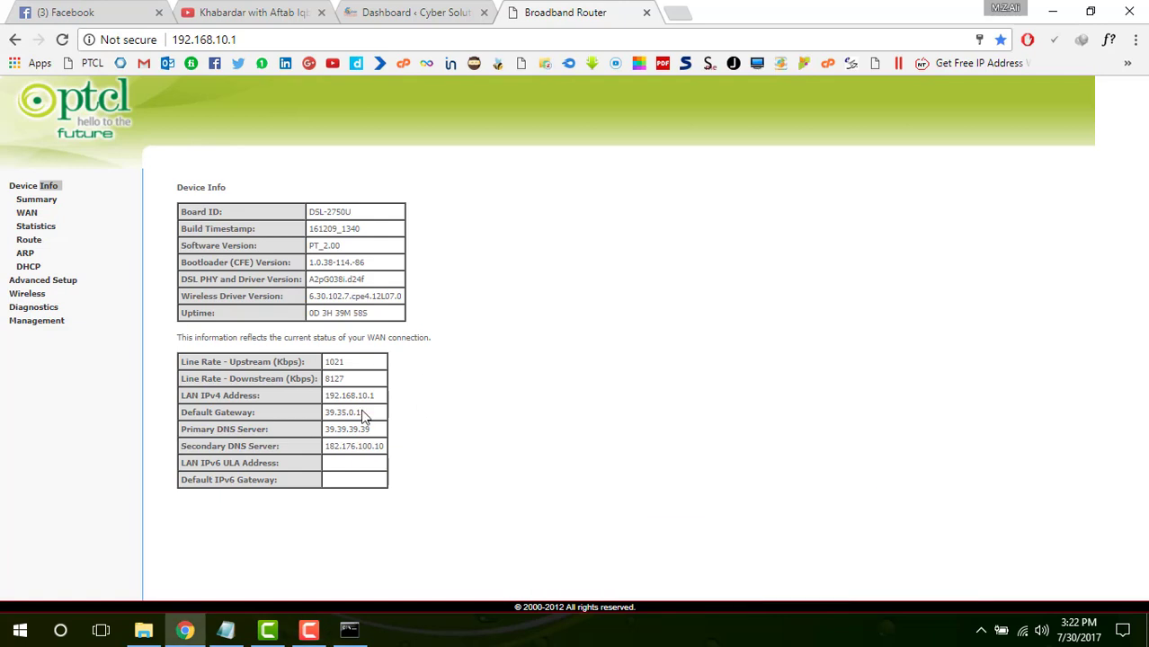
{"action": "left_click_drag", "start_coordinate": [387, 394], "coordinate": [329, 393]}
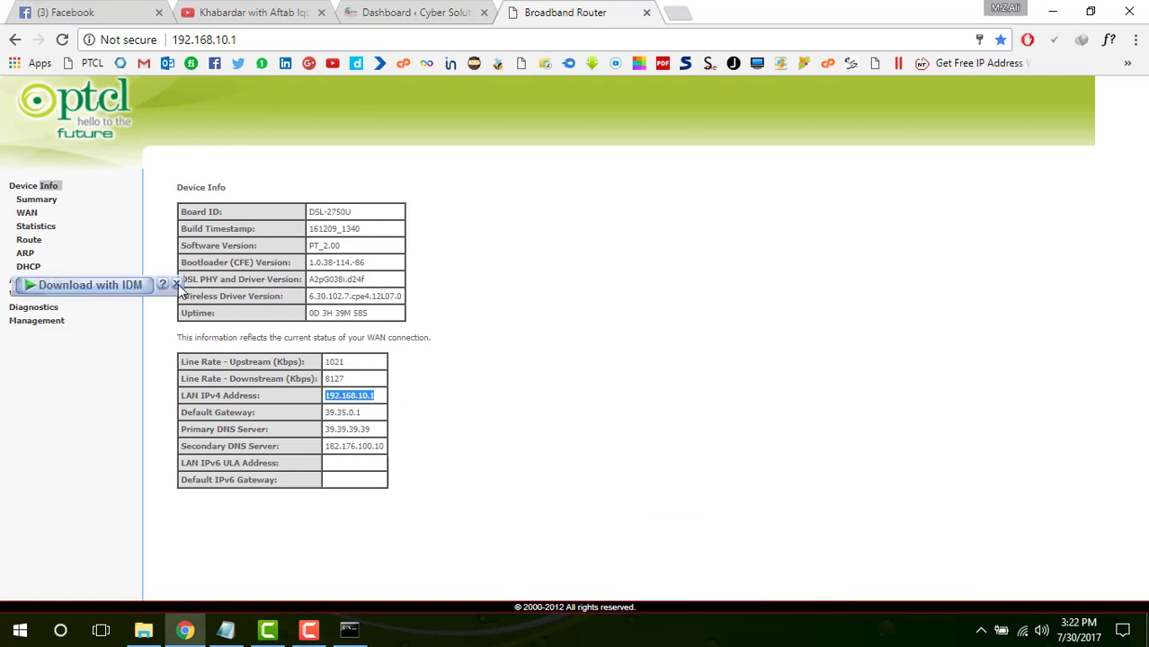
{"action": "left_click", "coordinate": [177, 284]}
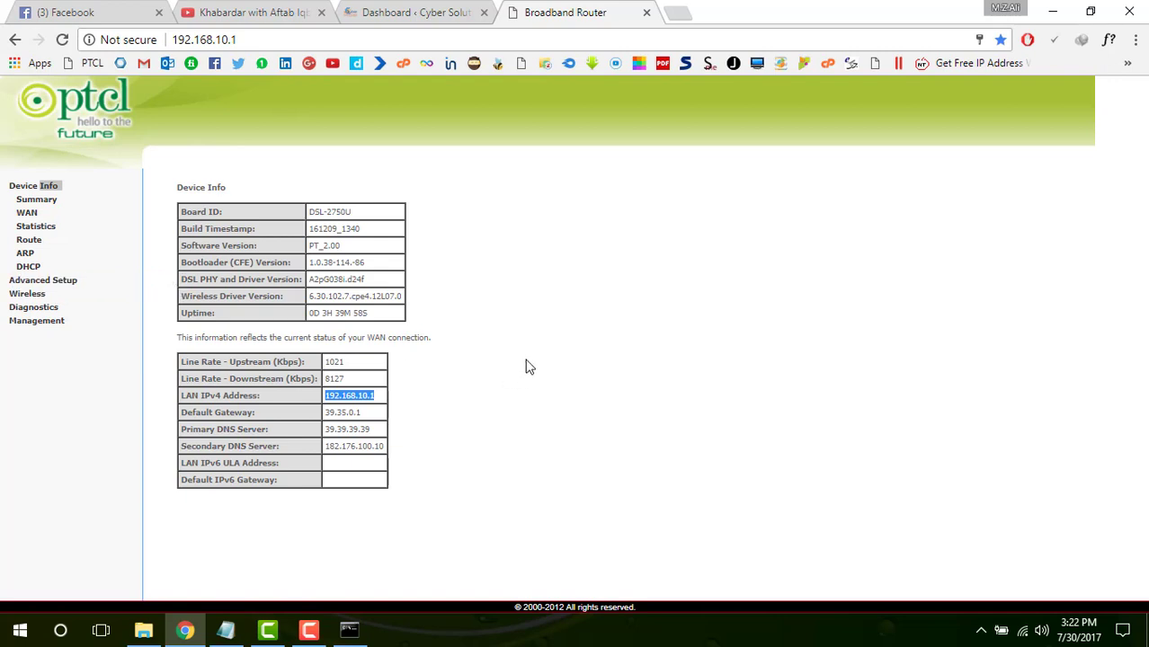
{"action": "left_click", "coordinate": [261, 40]}
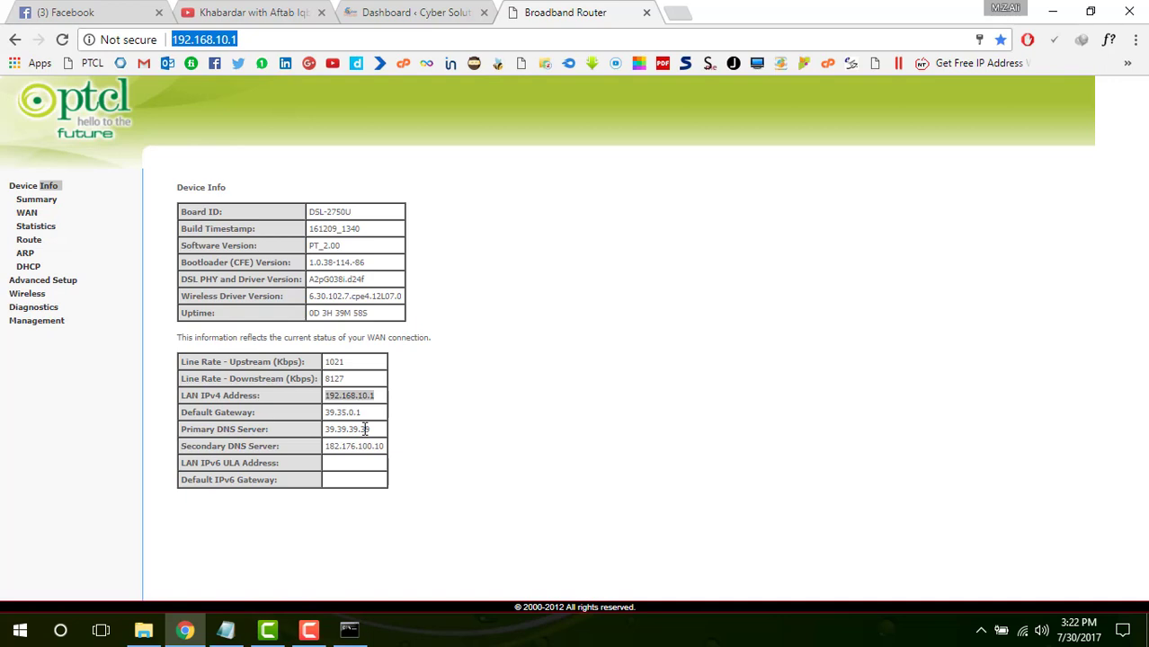
{"action": "left_click", "coordinate": [561, 378]}
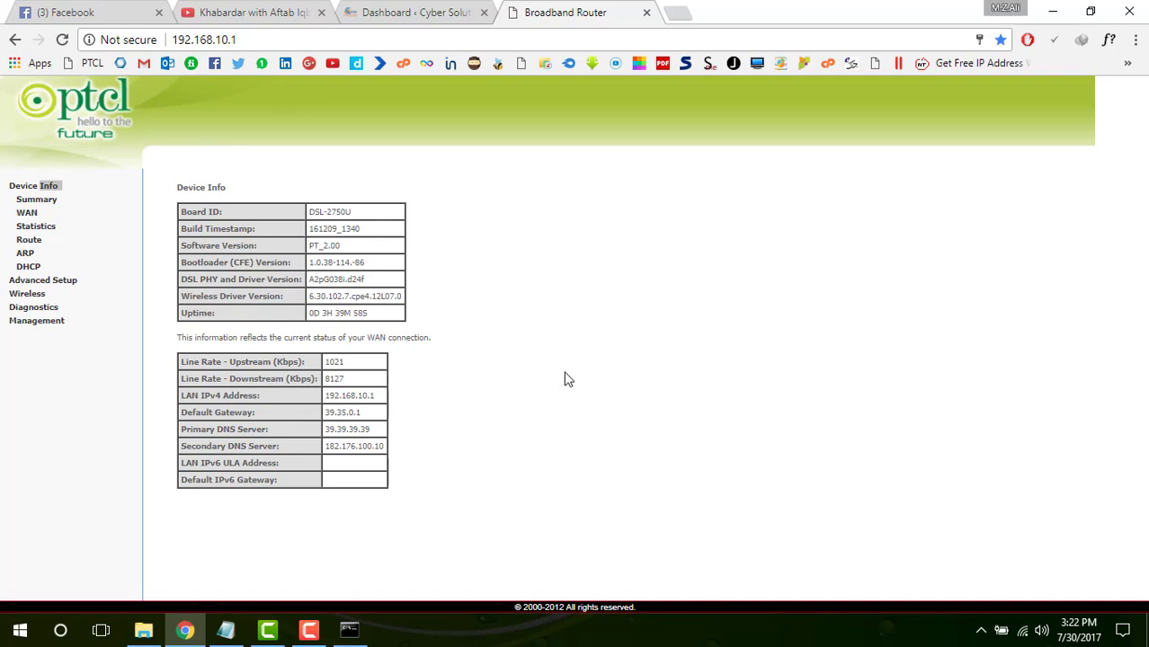
Reload the Device Info page to refresh status, showing uptime 0D 3H 40M 43S
{"action": "key", "text": "F5"}
{"action": "left_click_drag", "start_coordinate": [403, 461], "coordinate": [324, 454]}
{"action": "left_click_drag", "start_coordinate": [461, 450], "coordinate": [322, 207]}
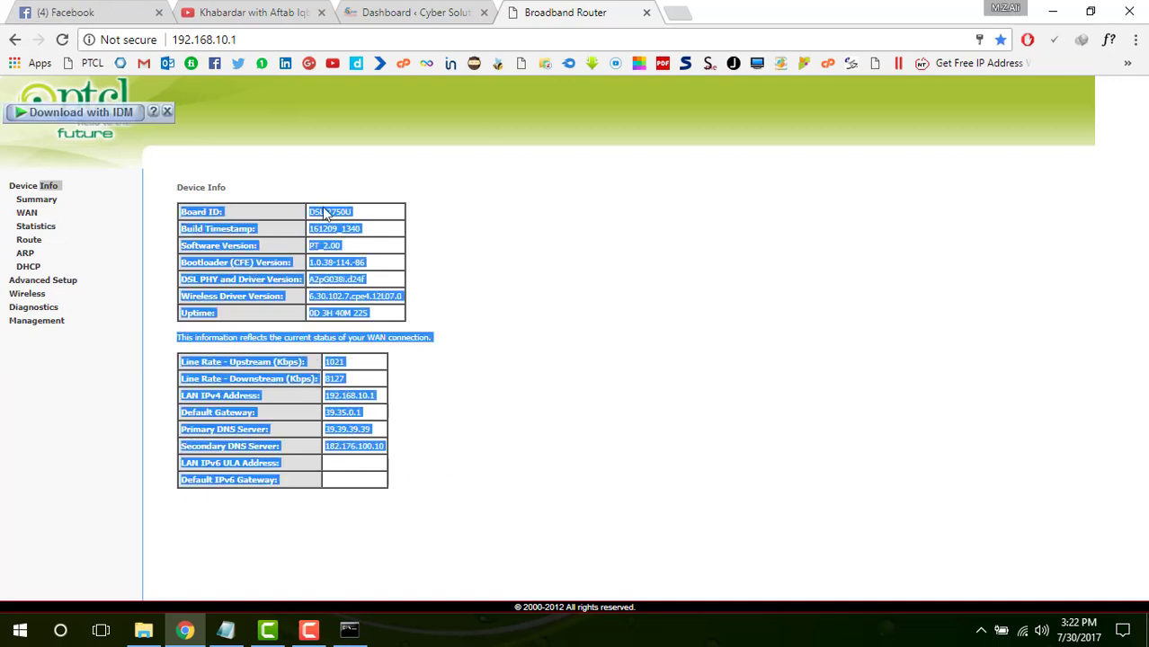
{"action": "left_click", "coordinate": [440, 218]}
{"action": "key", "text": "F5"}
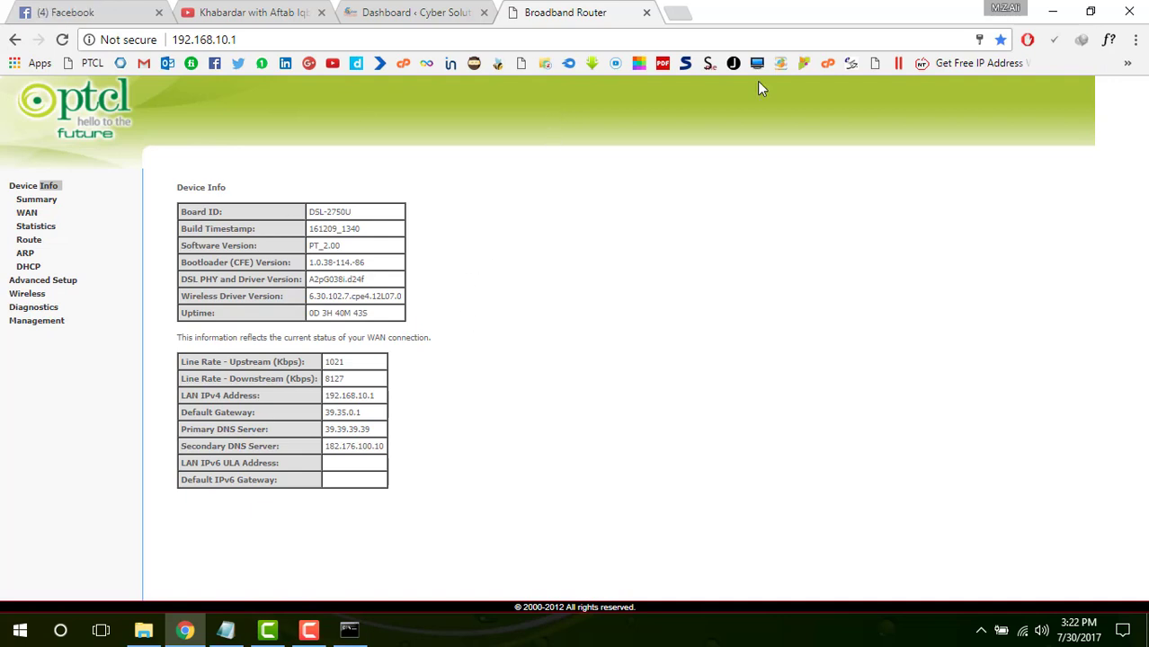
Open Wireless > Security, showing WPS enabled and WPS AP mode Unconfigured
{"action": "left_click", "coordinate": [40, 294]}
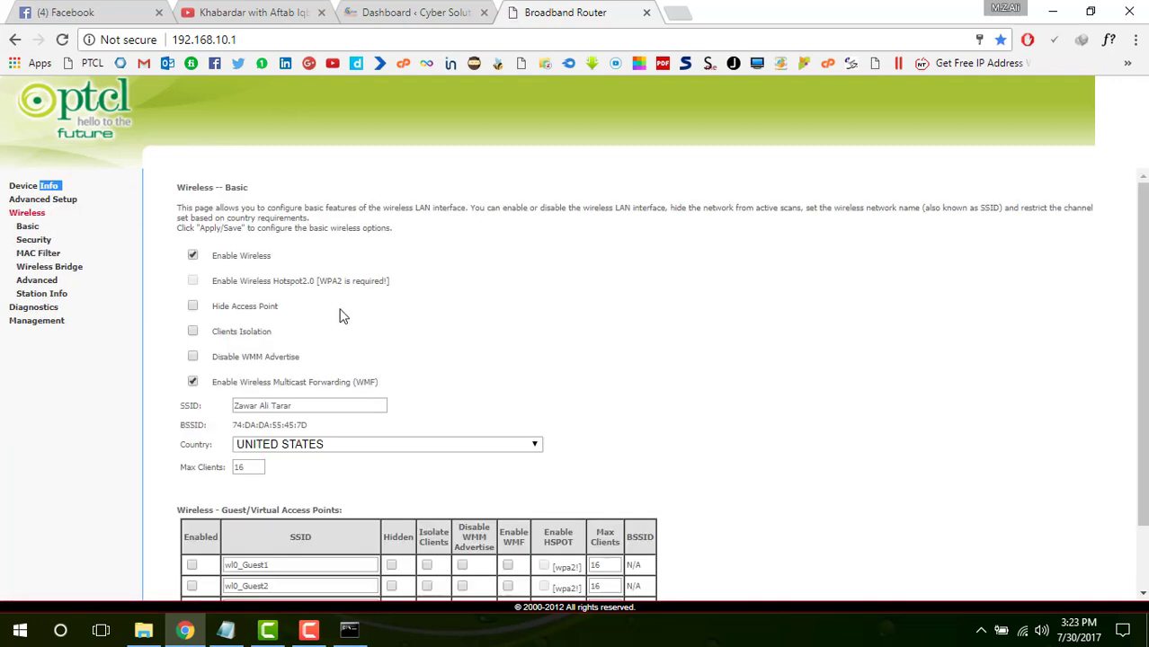
{"action": "left_click", "coordinate": [317, 403]}
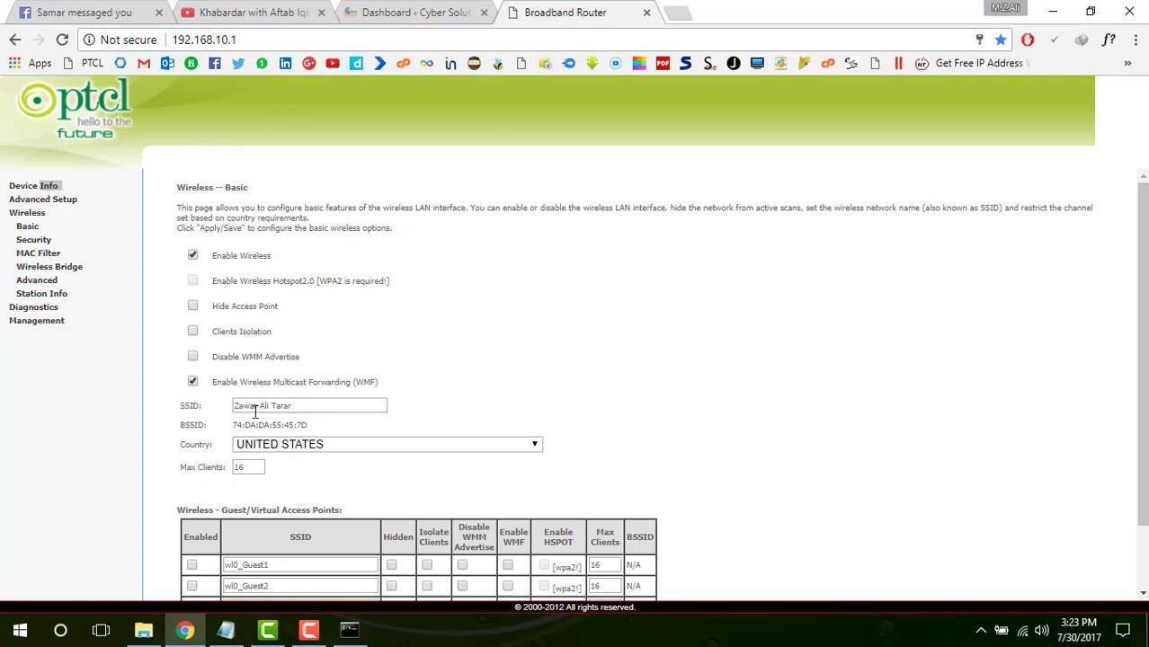
{"action": "left_click", "coordinate": [34, 239]}
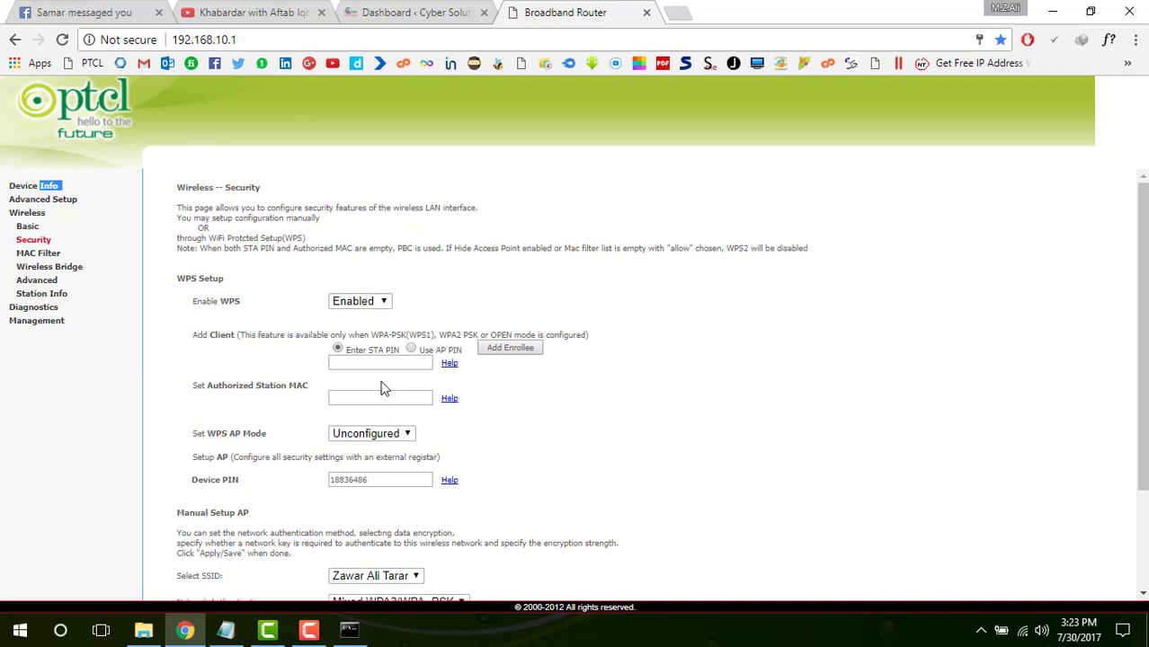
{"action": "left_click", "coordinate": [74, 201]}
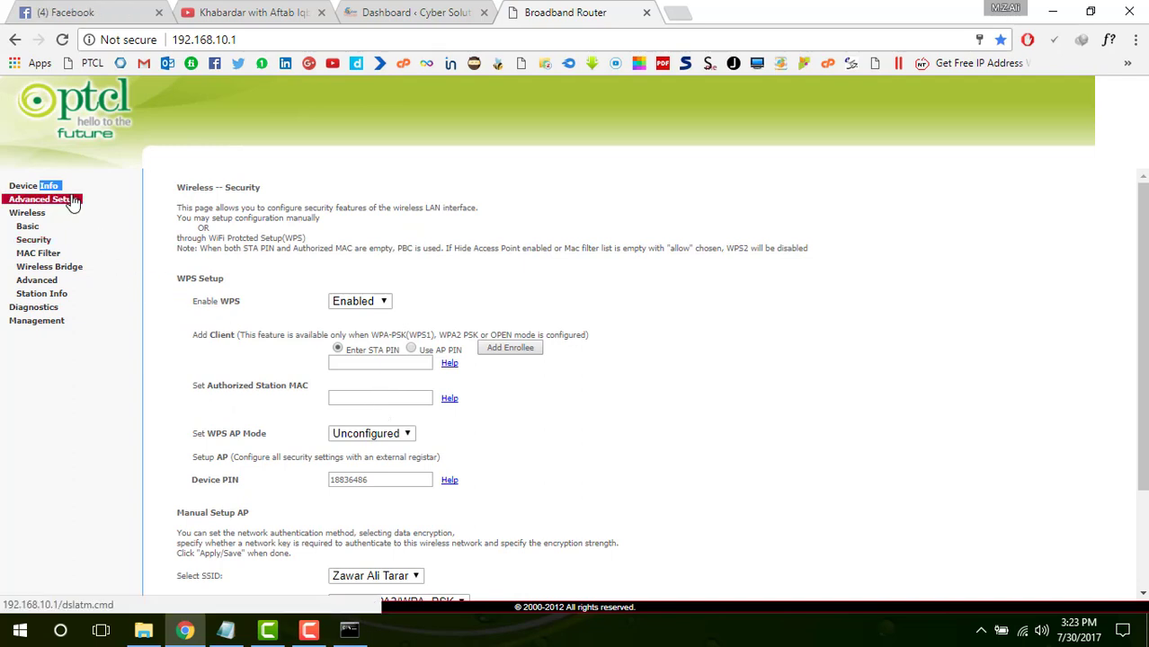
On LAN Setup, change the router IP address from 192.168.10.1 to 192.168.15.3
{"action": "left_click", "coordinate": [27, 254]}
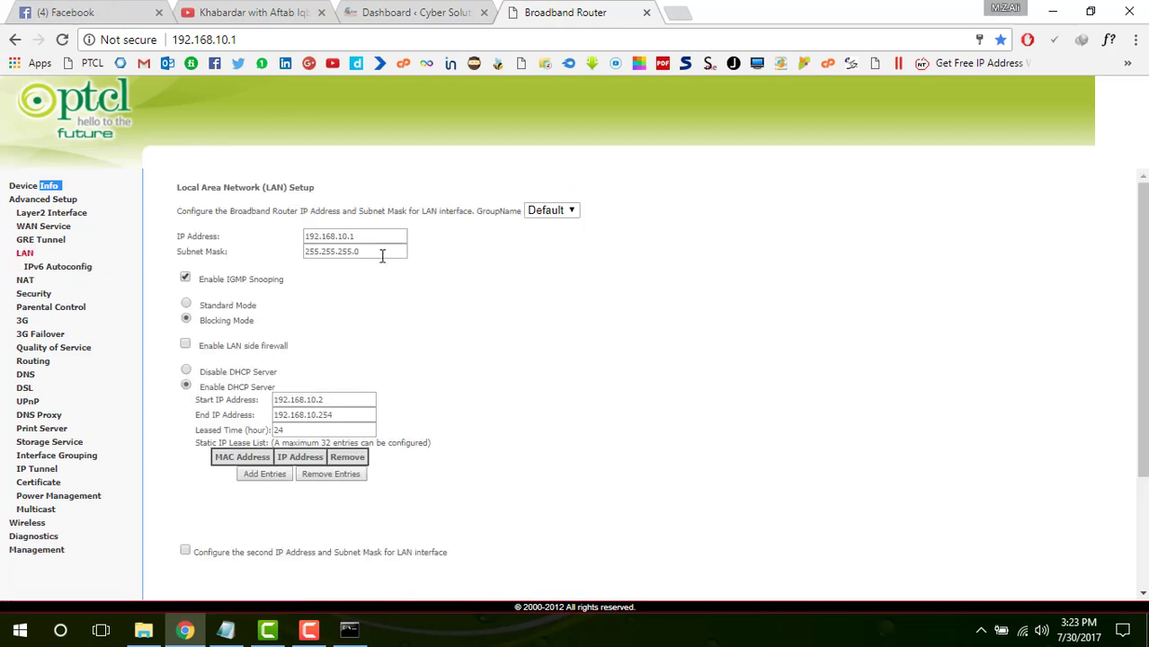
{"action": "left_click", "coordinate": [353, 237]}
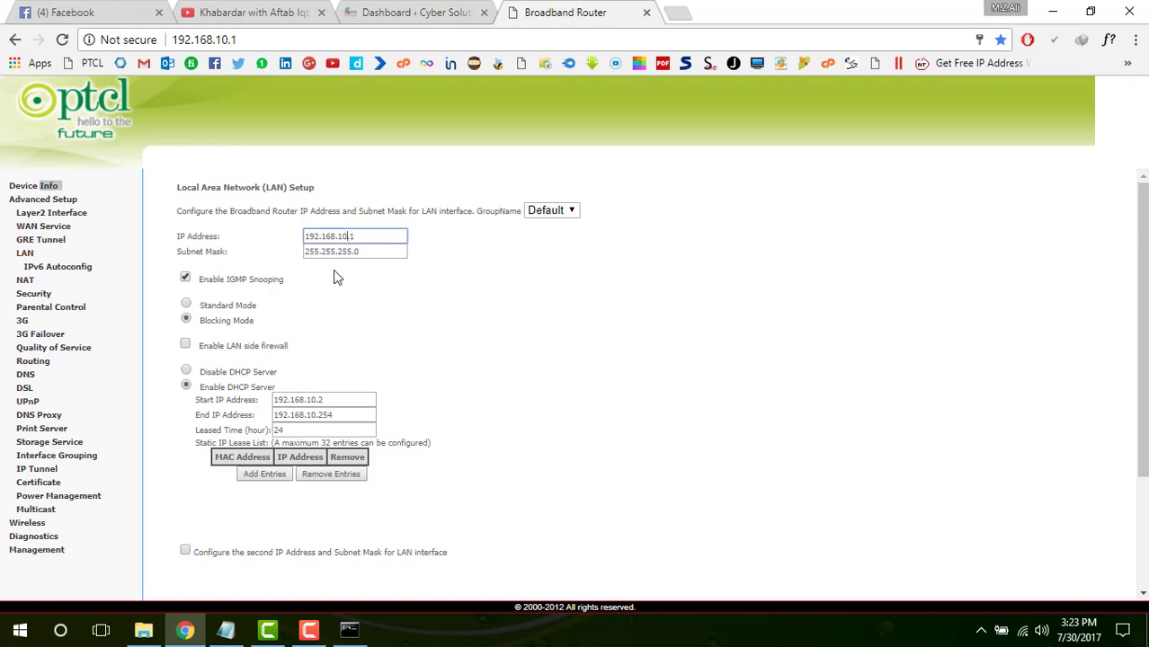
{"action": "key", "text": "BackSpace"}
{"action": "type", "text": "5.3"}
{"action": "left_click", "coordinate": [391, 268]}
{"action": "left_click_drag", "start_coordinate": [352, 411], "coordinate": [283, 408]}
{"action": "left_click", "coordinate": [477, 368]}
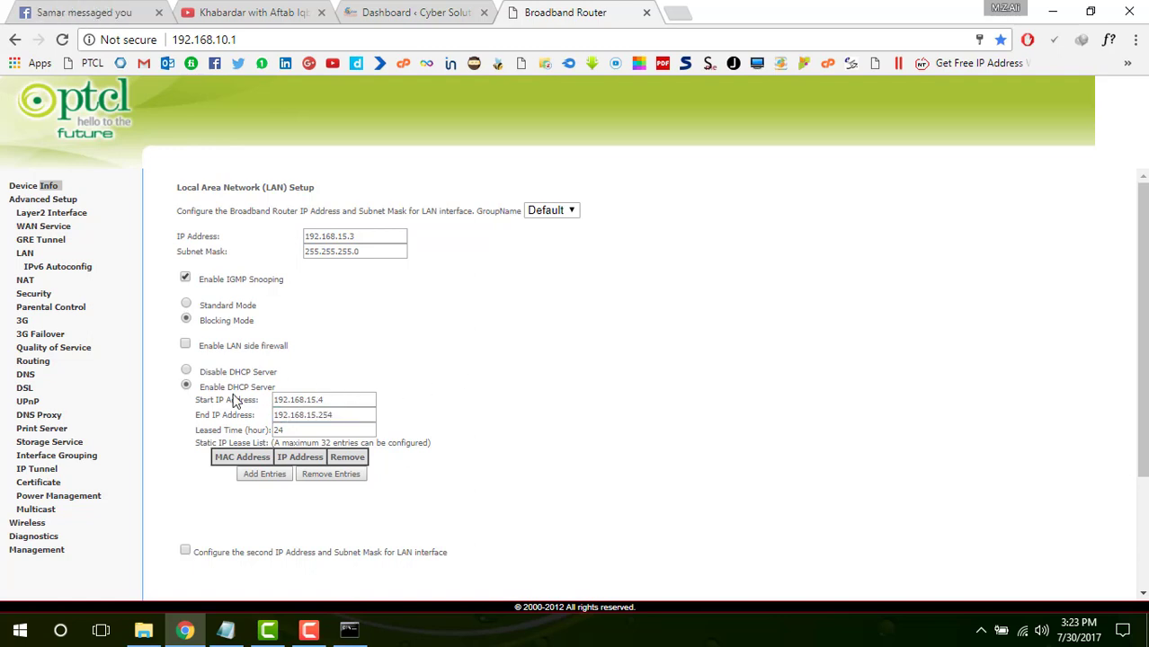
Select Disable DHCP Server and recheck the new IP address 192.168.15.3
{"action": "left_click", "coordinate": [185, 370]}
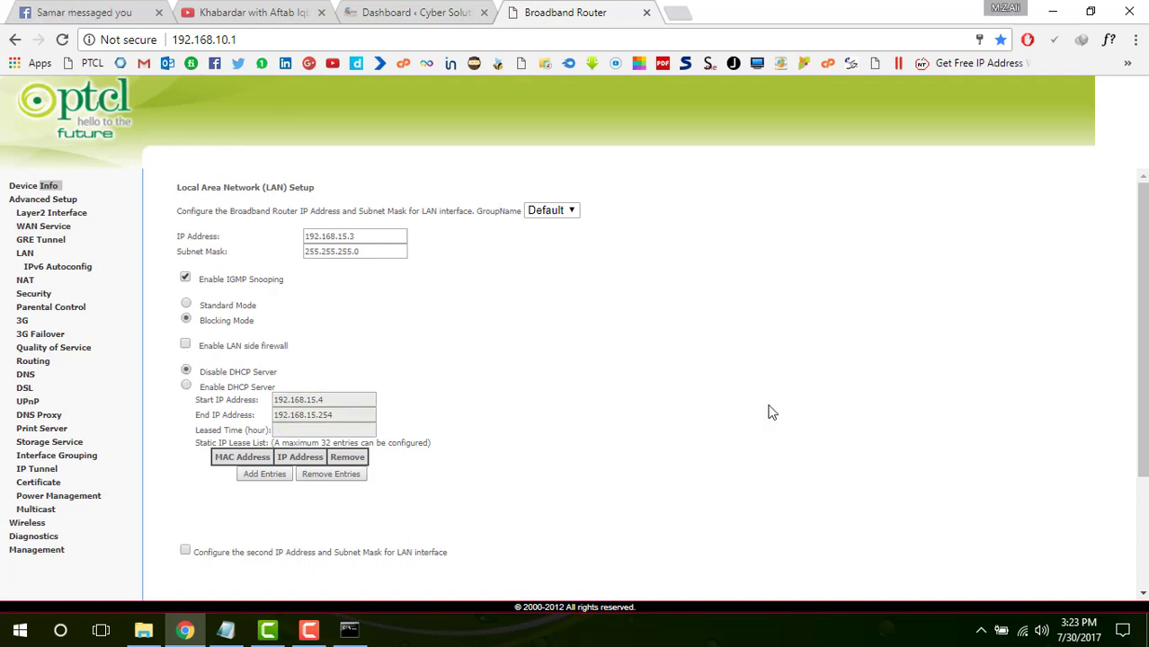
{"action": "scroll", "coordinate": [733, 386], "scroll_direction": "down", "scroll_amount": 3}
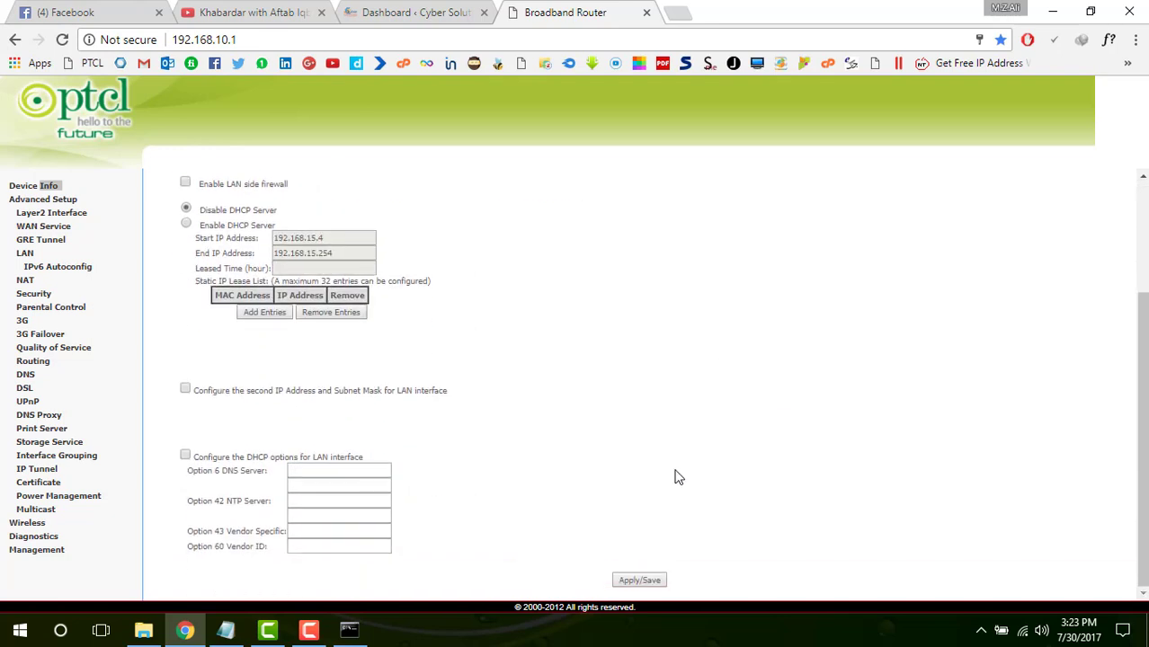
{"action": "scroll", "coordinate": [828, 390], "scroll_direction": "up", "scroll_amount": 3}
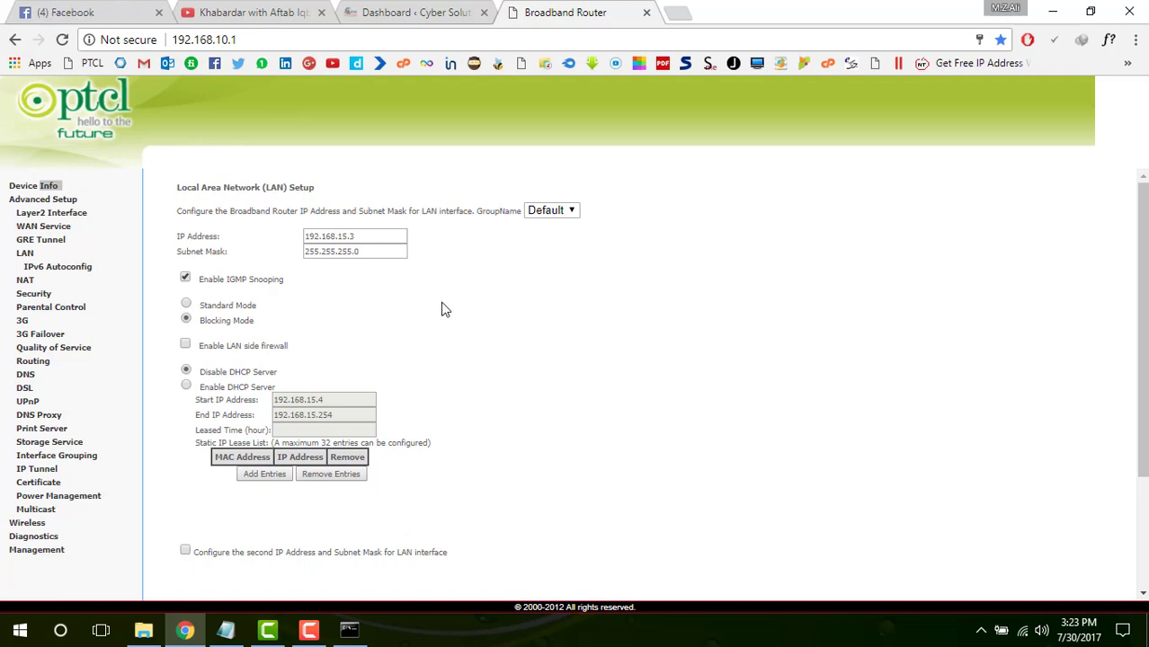
{"action": "left_click_drag", "start_coordinate": [396, 236], "coordinate": [284, 234]}
{"action": "left_click", "coordinate": [375, 297]}
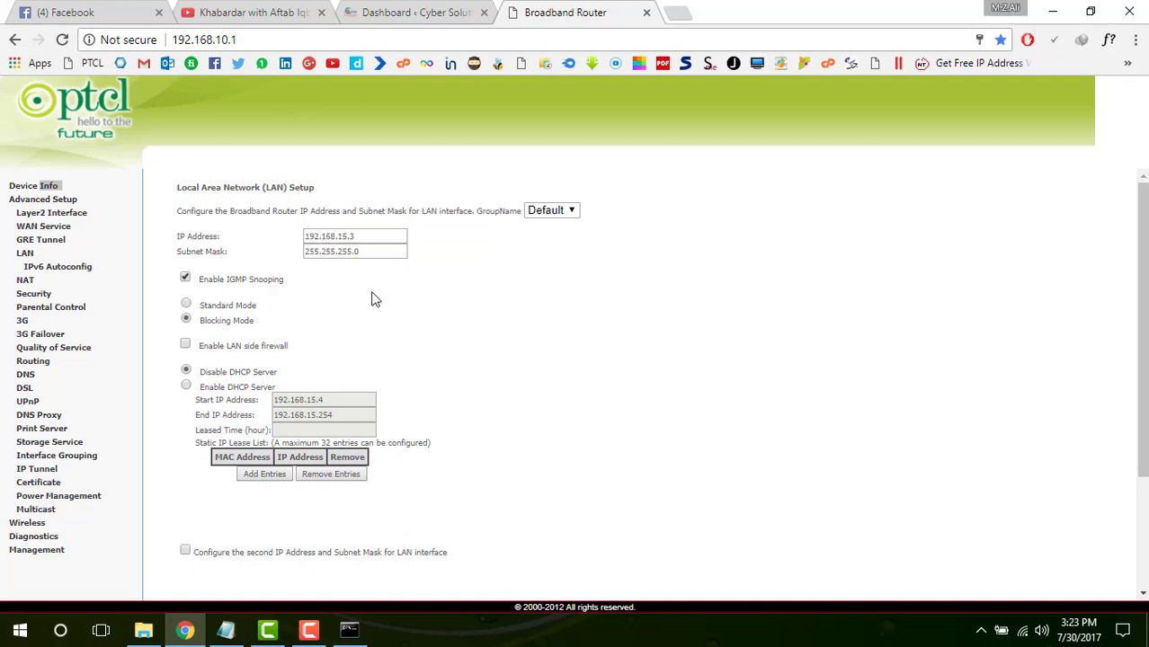
{"action": "left_click", "coordinate": [371, 237]}
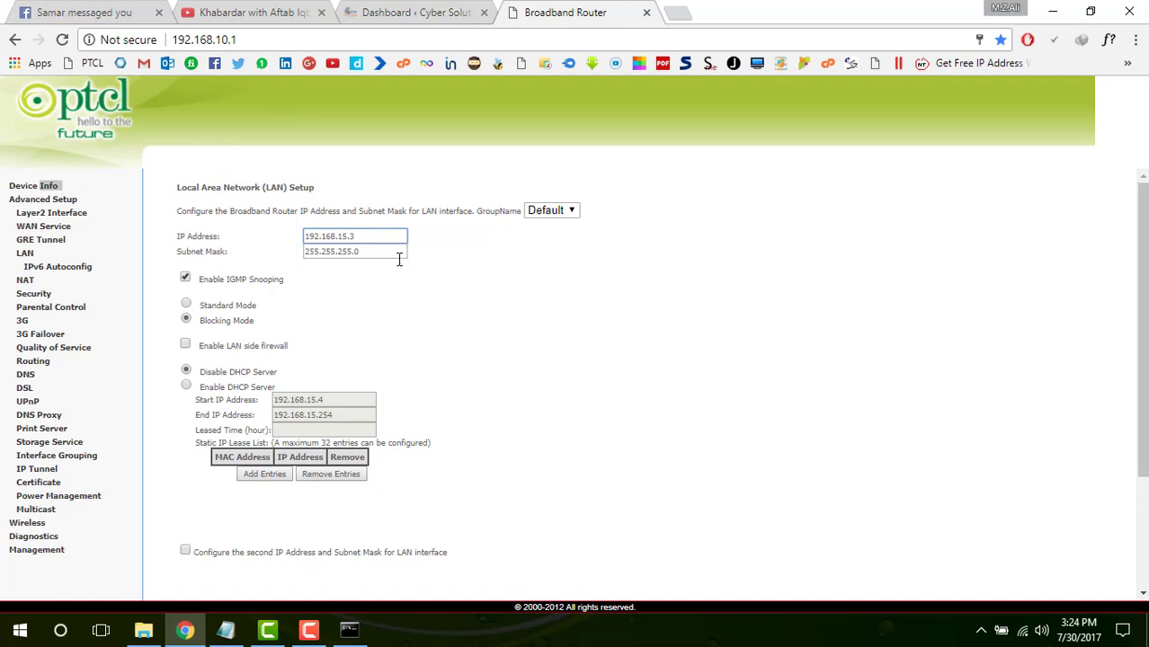
{"action": "scroll", "coordinate": [494, 388], "scroll_direction": "down", "scroll_amount": 3}
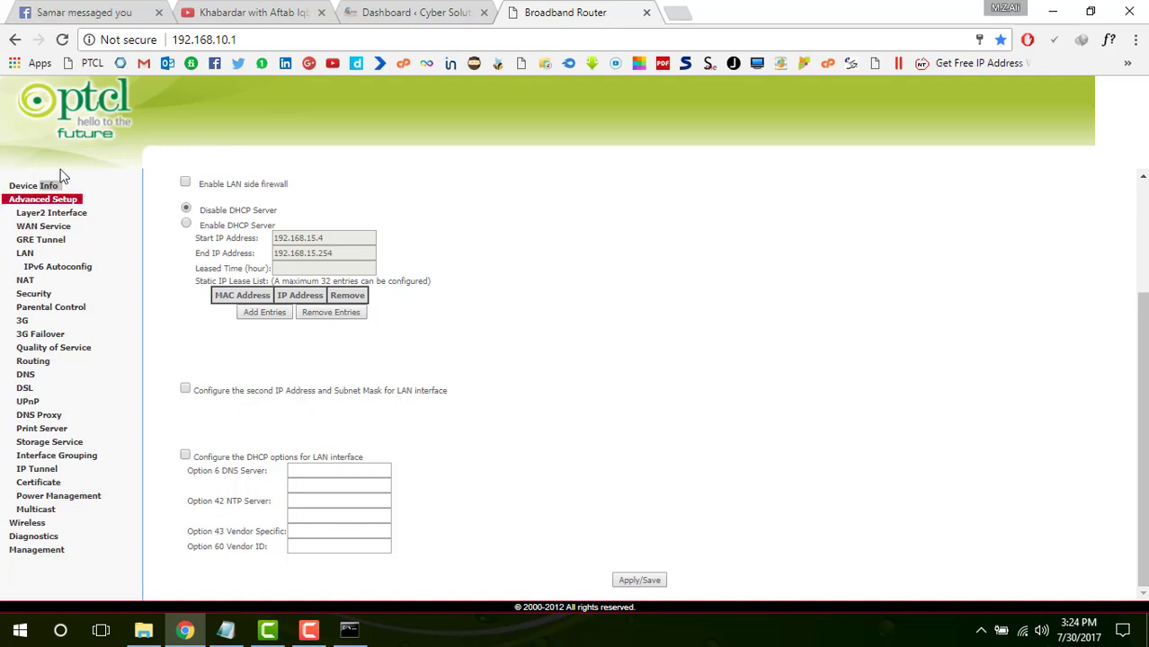
Apply and save the LAN changes so the router reloads at 192.168.10.1
{"action": "left_click", "coordinate": [61, 40]}
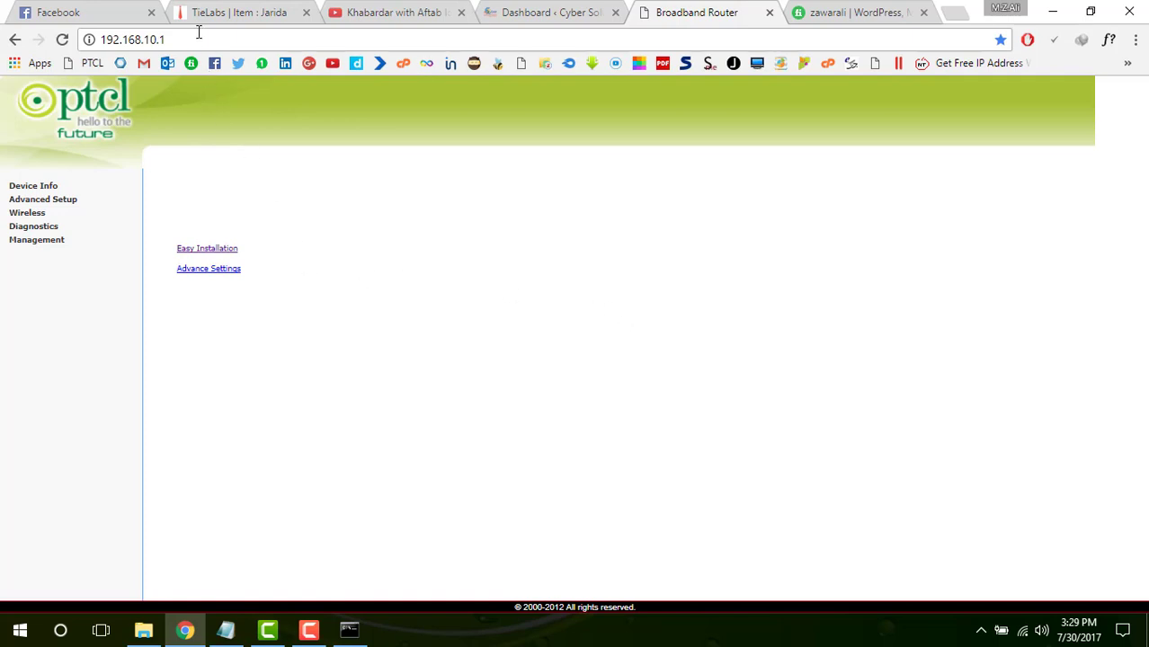
Go through Management > Settings > Restore Default to reach the factory-reset page
{"action": "left_click_drag", "start_coordinate": [169, 40], "coordinate": [87, 27]}
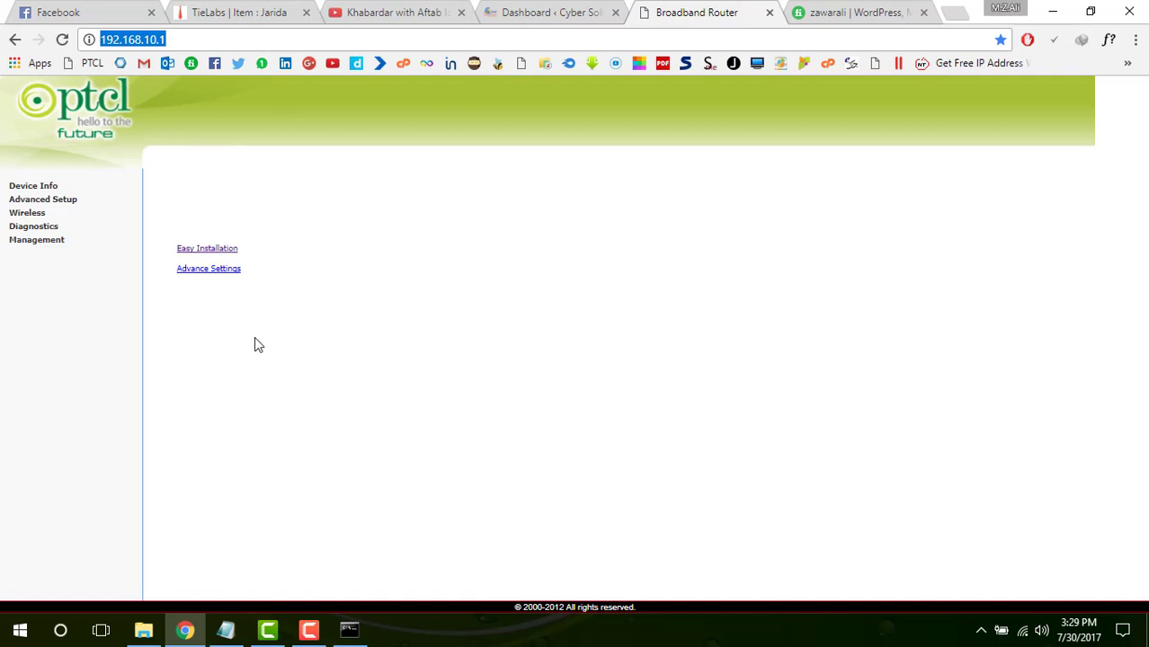
{"action": "left_click", "coordinate": [65, 243]}
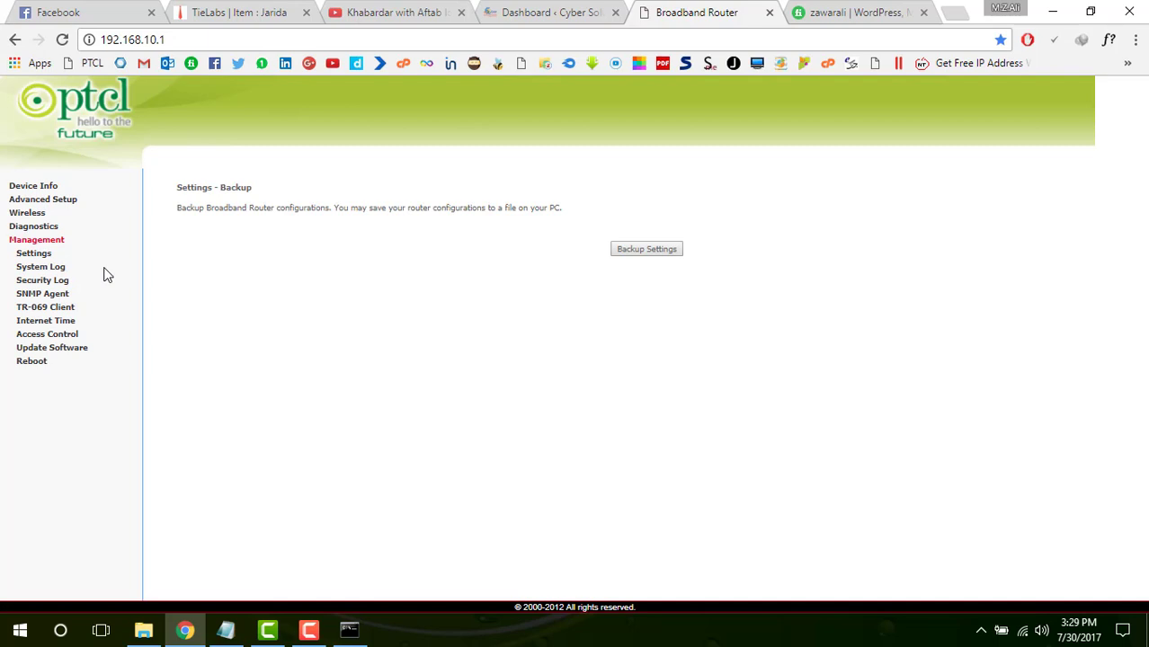
{"action": "left_click", "coordinate": [36, 254]}
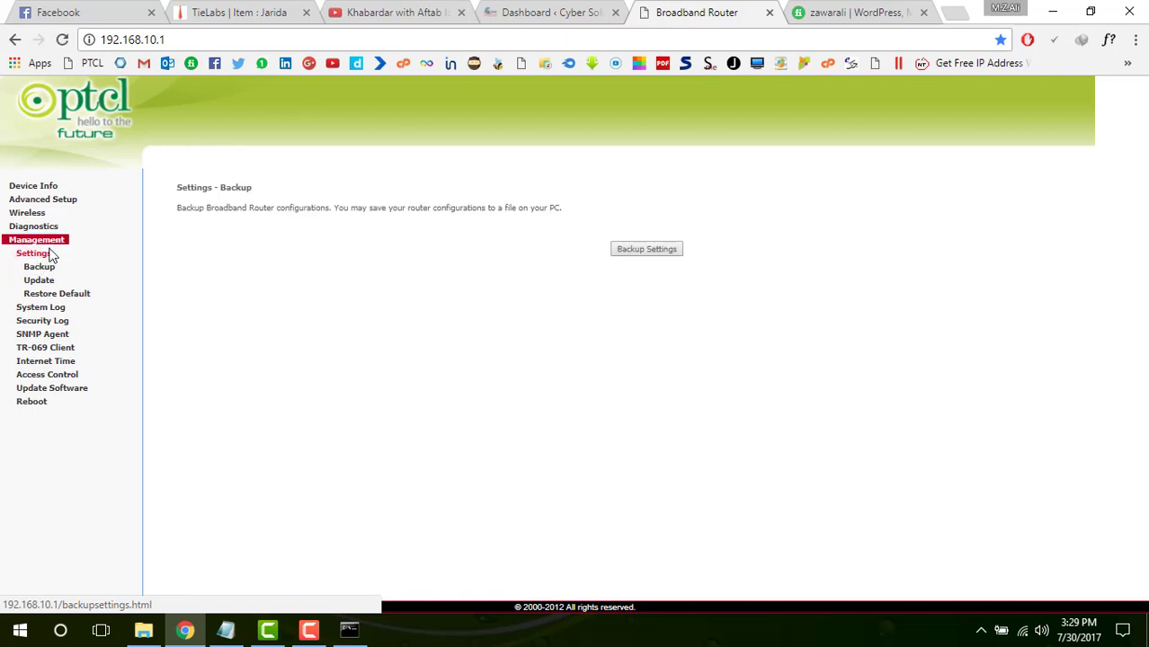
{"action": "left_click", "coordinate": [76, 298]}
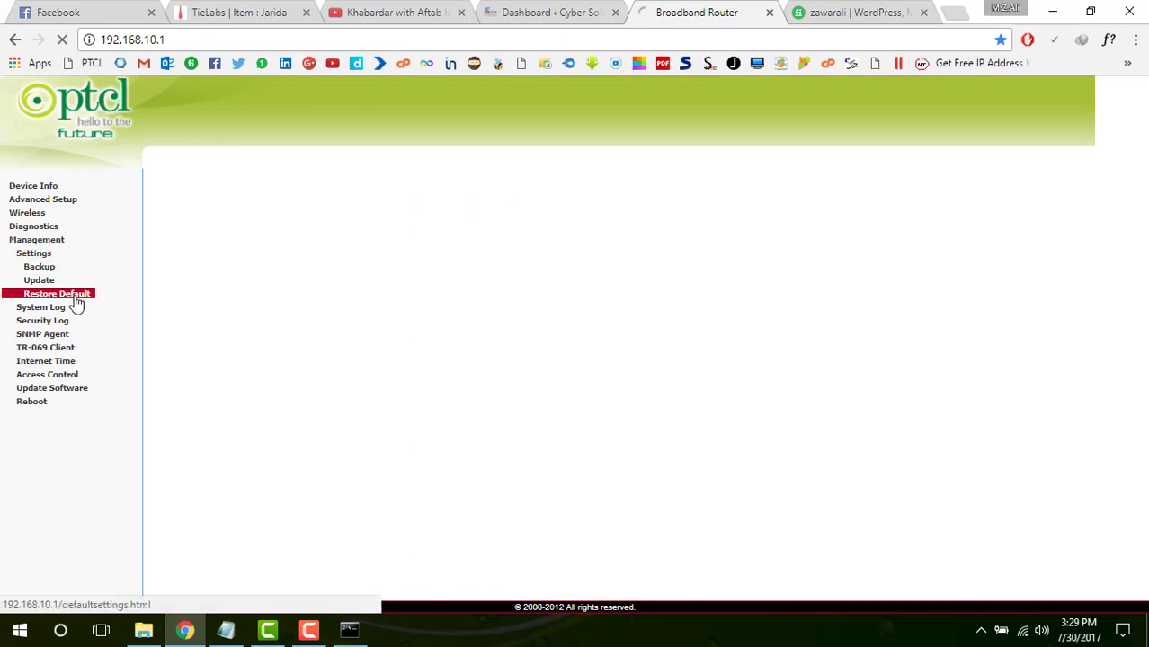
{"action": "left_click_drag", "start_coordinate": [538, 188], "coordinate": [739, 319]}
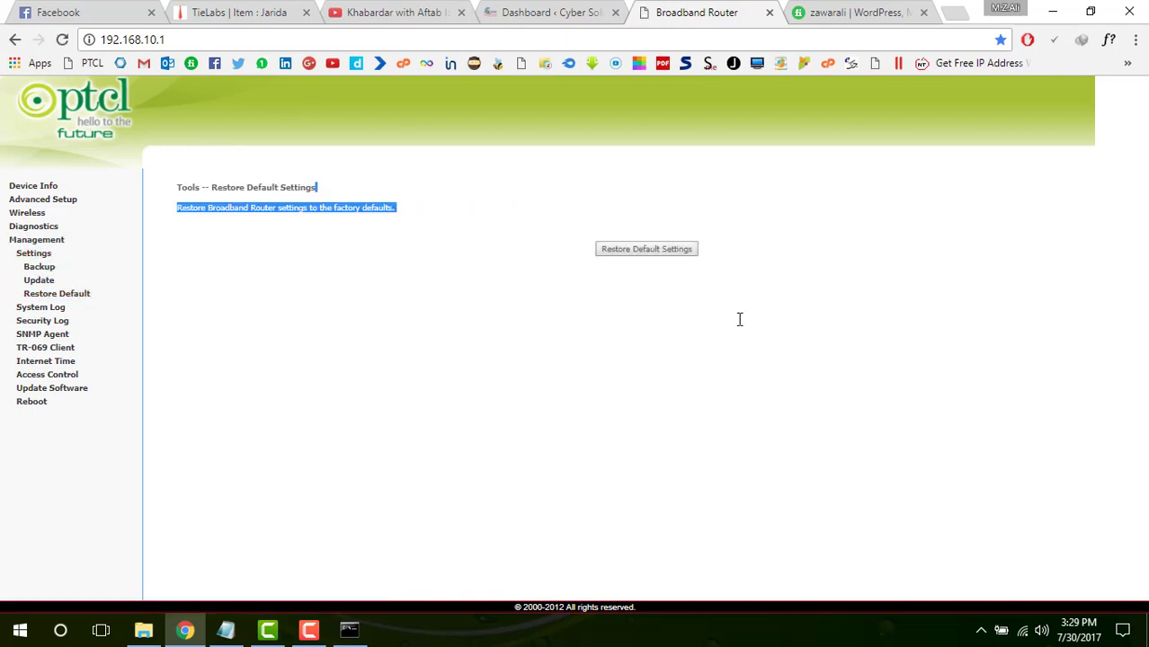
{"action": "left_click", "coordinate": [739, 319]}
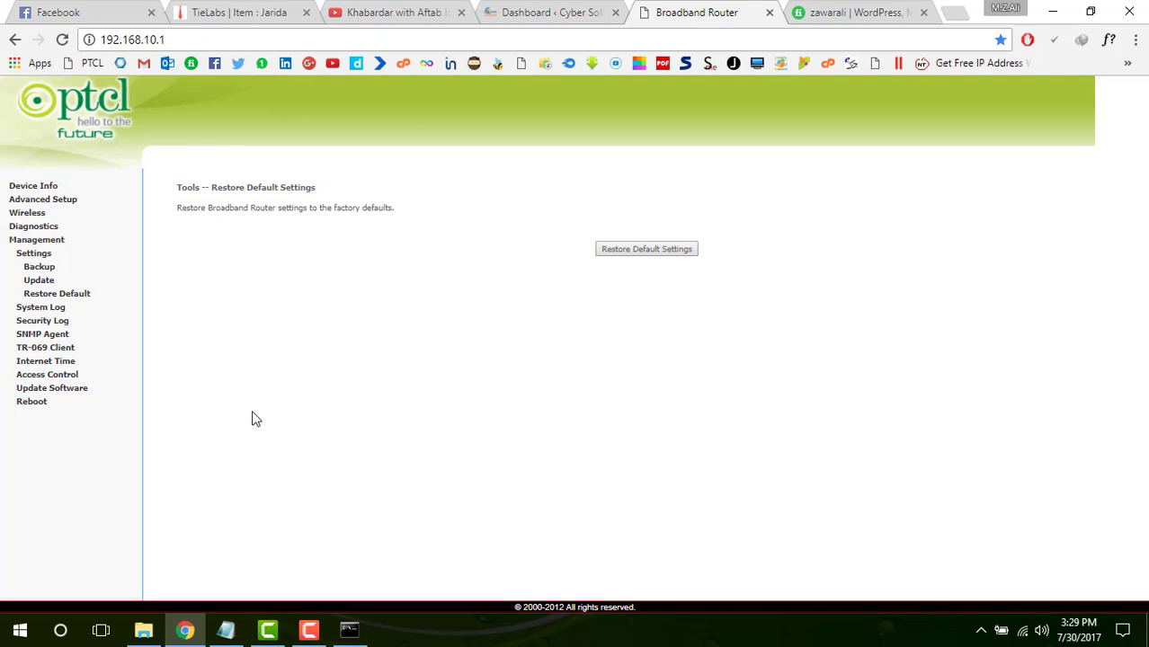